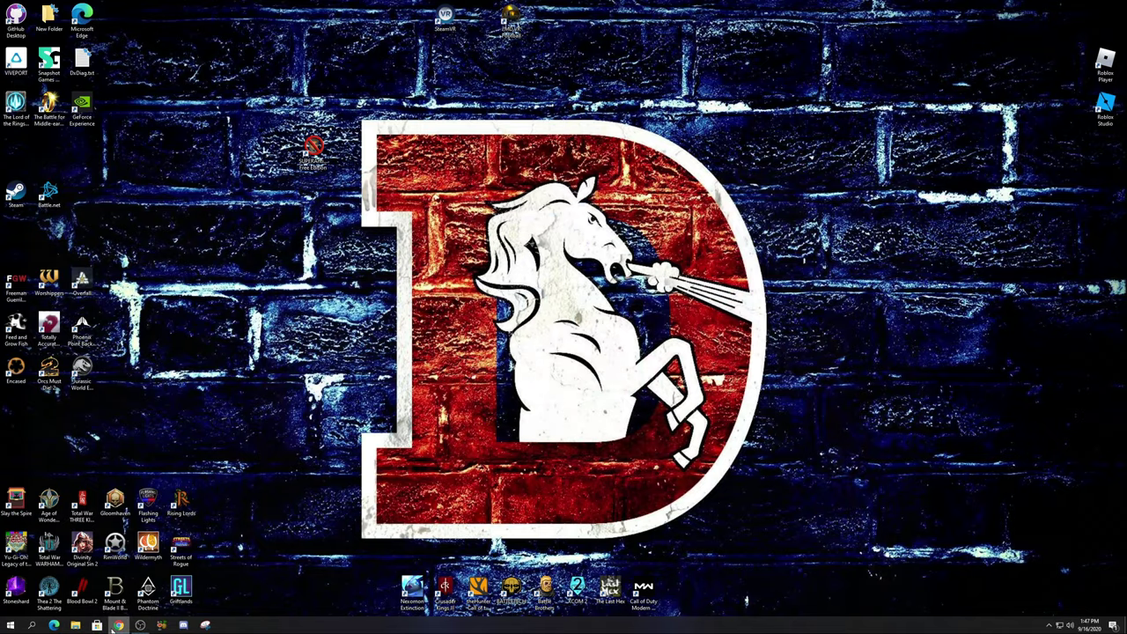
Bring the Chrome window showing Nexus Mods back up from the taskbar
{"action": "left_click", "coordinate": [118, 625]}
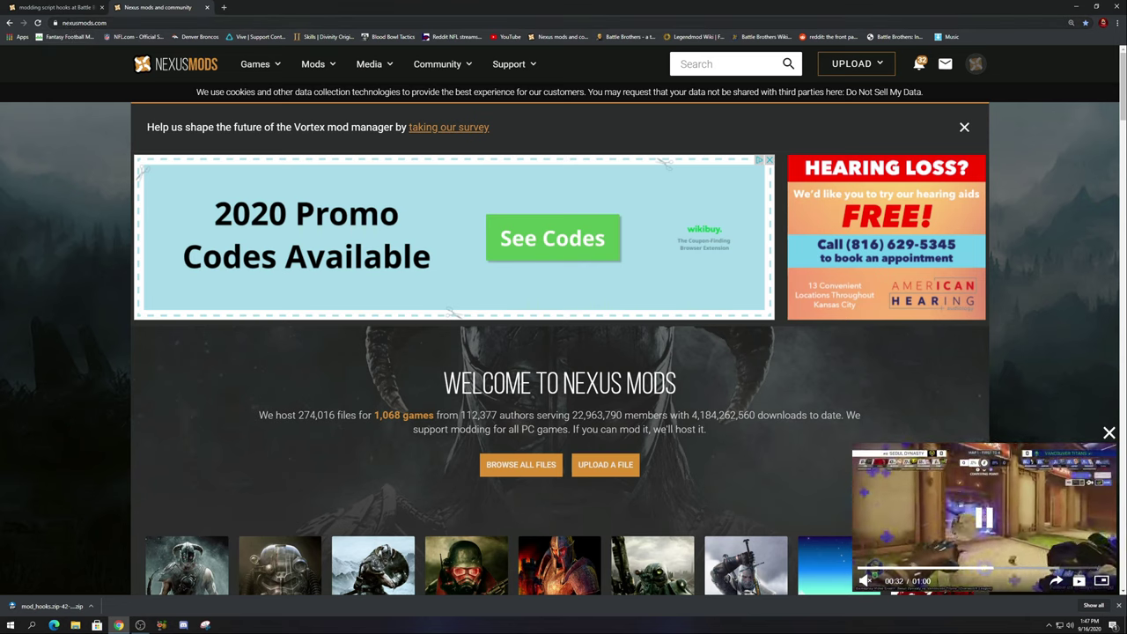
{"action": "left_click_drag", "start_coordinate": [97, 23], "coordinate": [128, 23]}
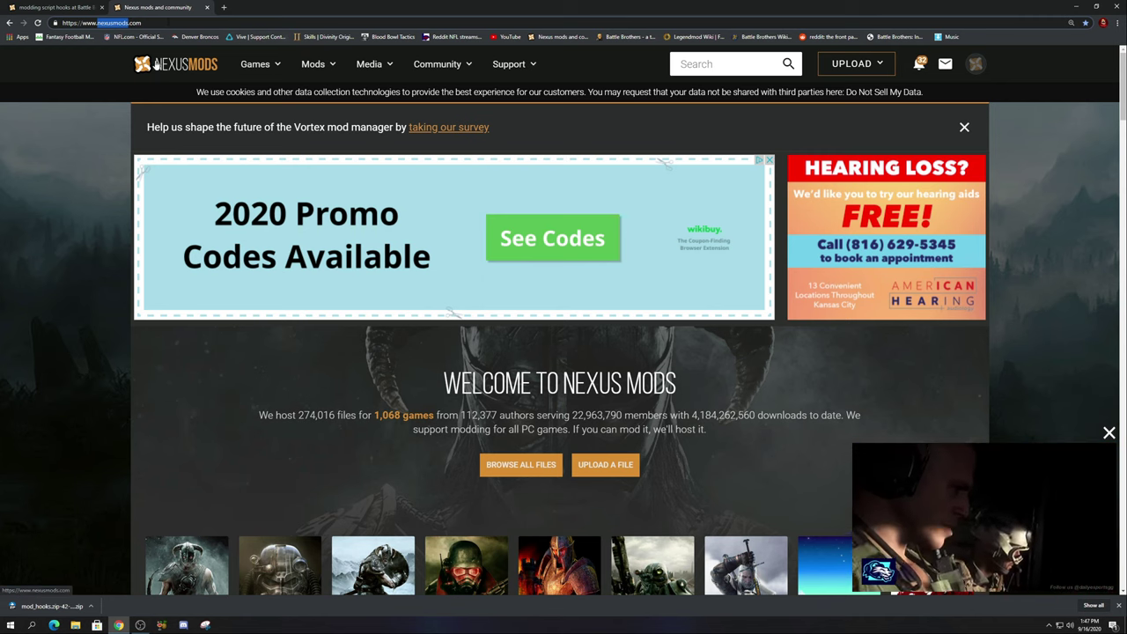
{"action": "left_click", "coordinate": [115, 23]}
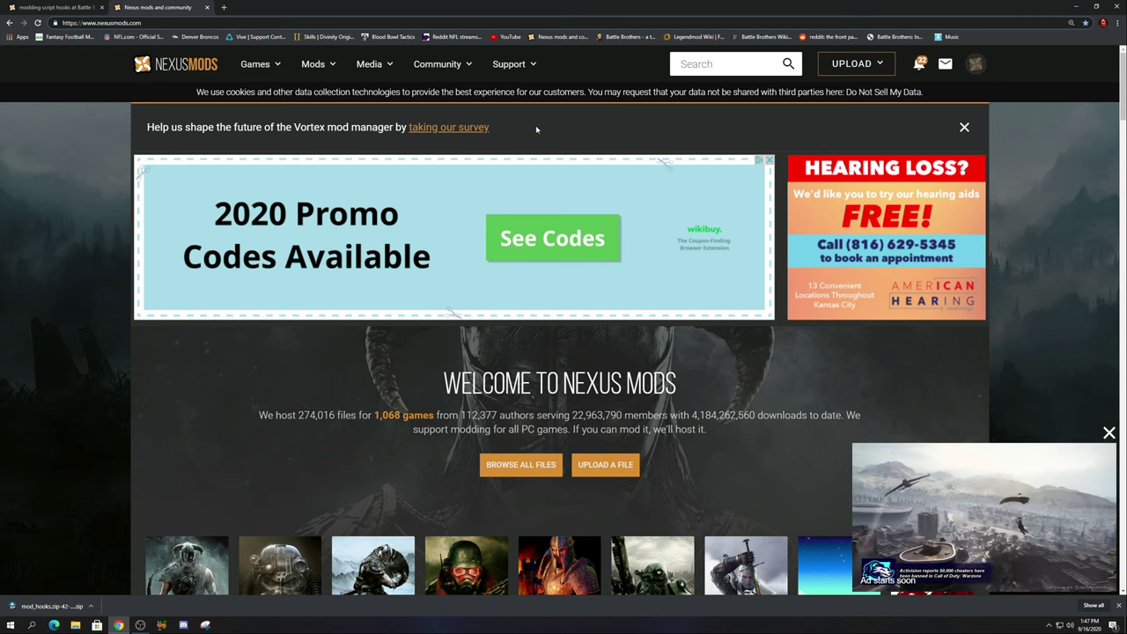
{"action": "scroll", "coordinate": [611, 193], "scroll_direction": "down", "scroll_amount": 5}
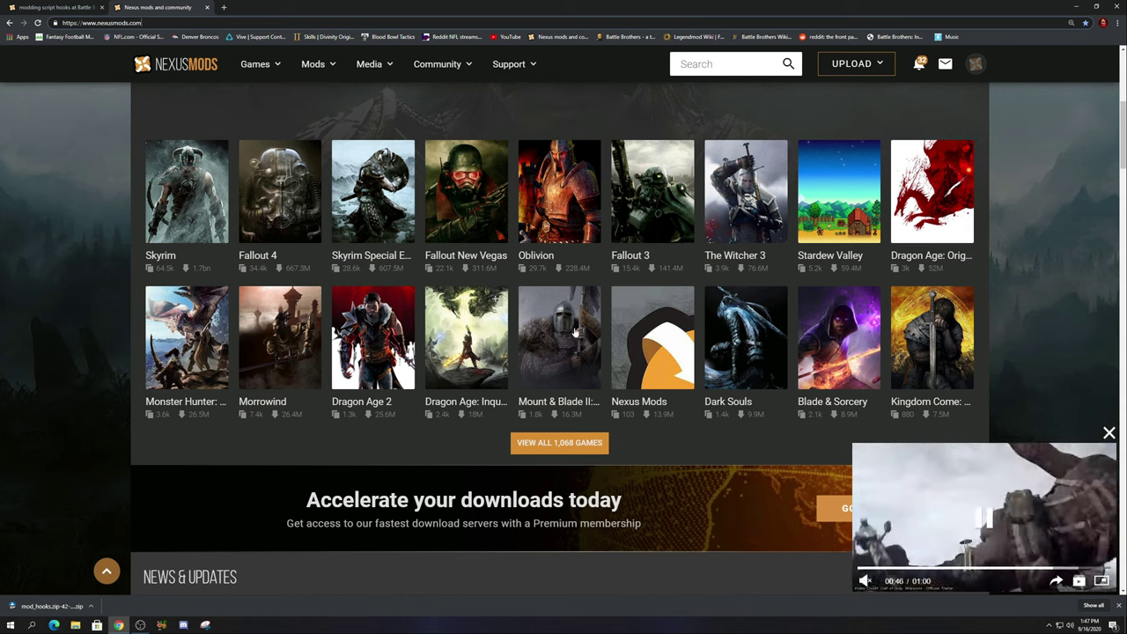
{"action": "scroll", "coordinate": [754, 251], "scroll_direction": "up", "scroll_amount": 5}
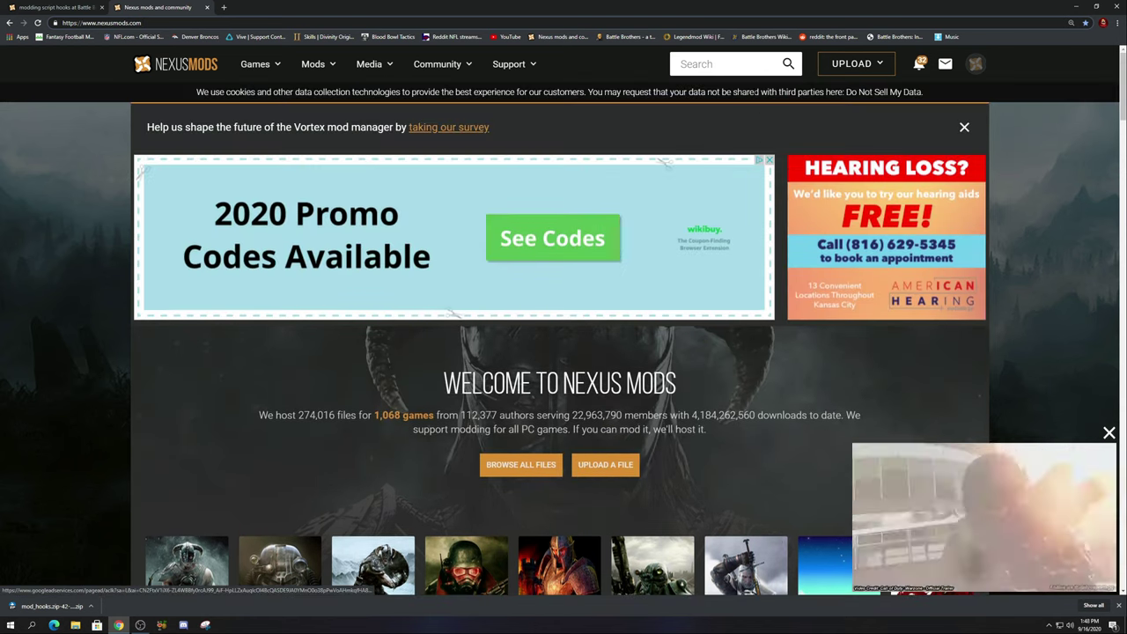
Limit the Nexus search to Games and enter 'Battle brother' as the query
{"action": "left_click", "coordinate": [730, 63]}
{"action": "left_click", "coordinate": [736, 64]}
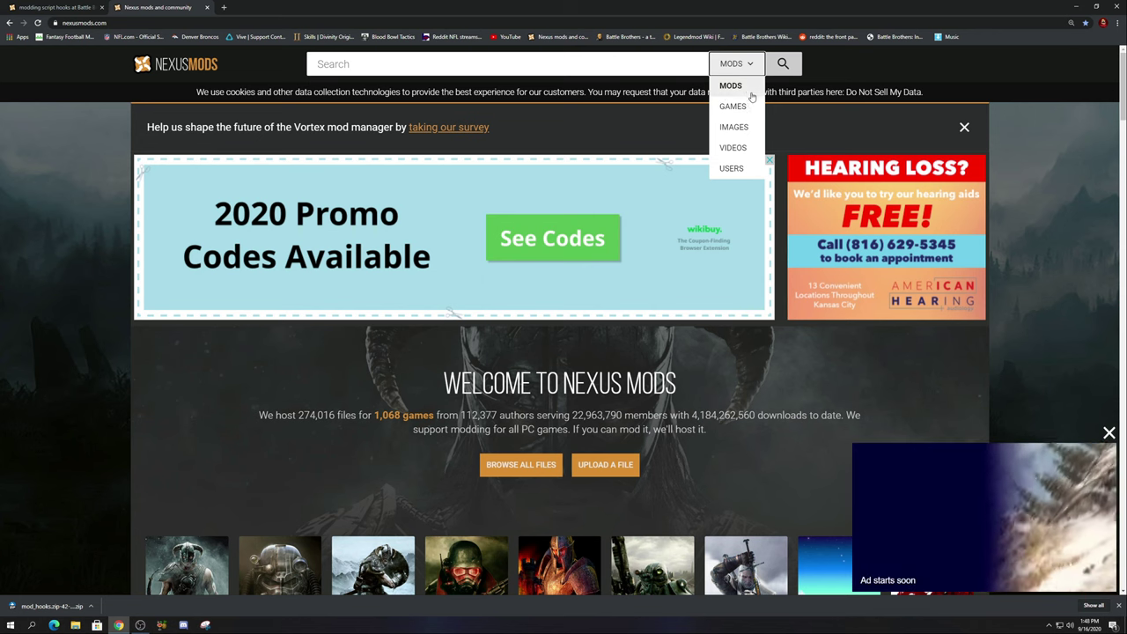
{"action": "left_click", "coordinate": [732, 106]}
{"action": "left_click", "coordinate": [633, 65]}
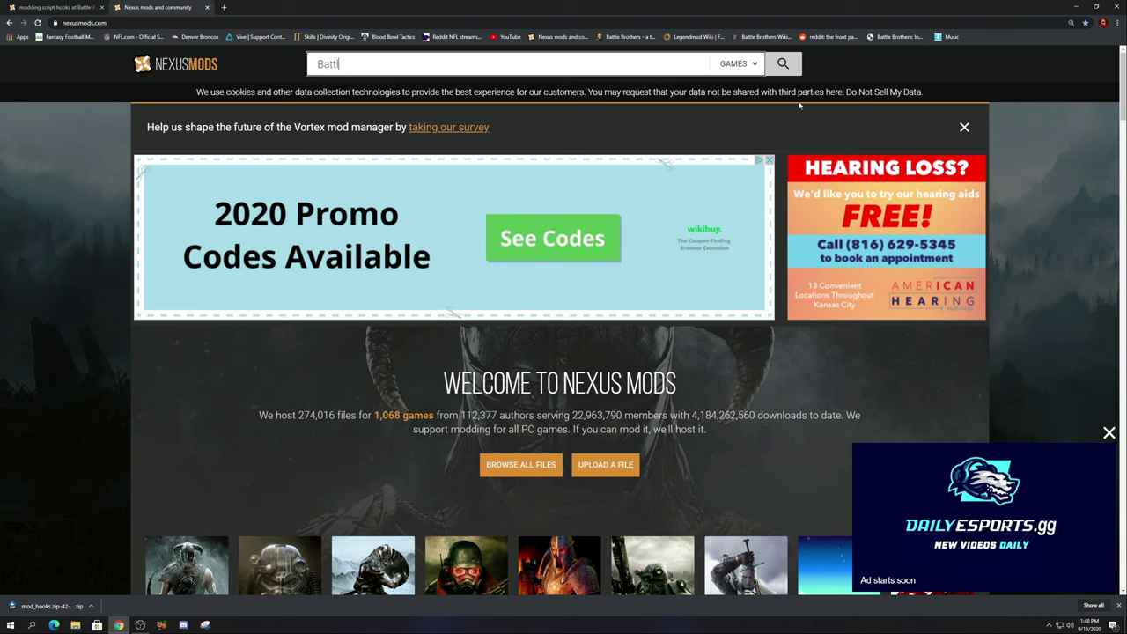
{"action": "type", "text": "Battle brothers"}
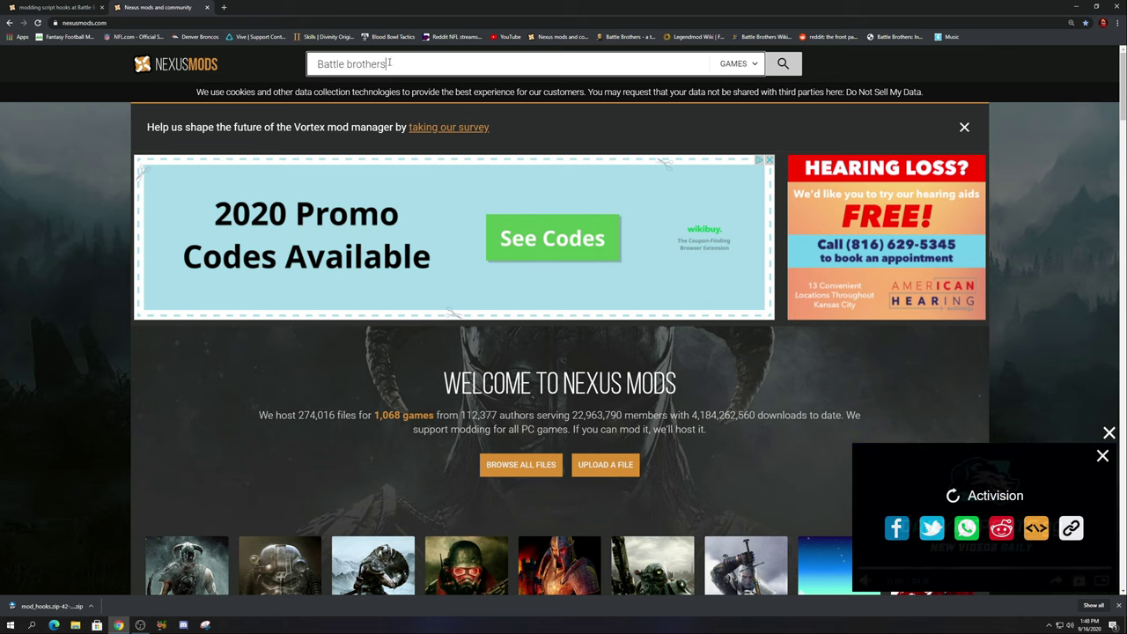
Run the game search and open the Battle Brothers game page
{"action": "left_click", "coordinate": [786, 64]}
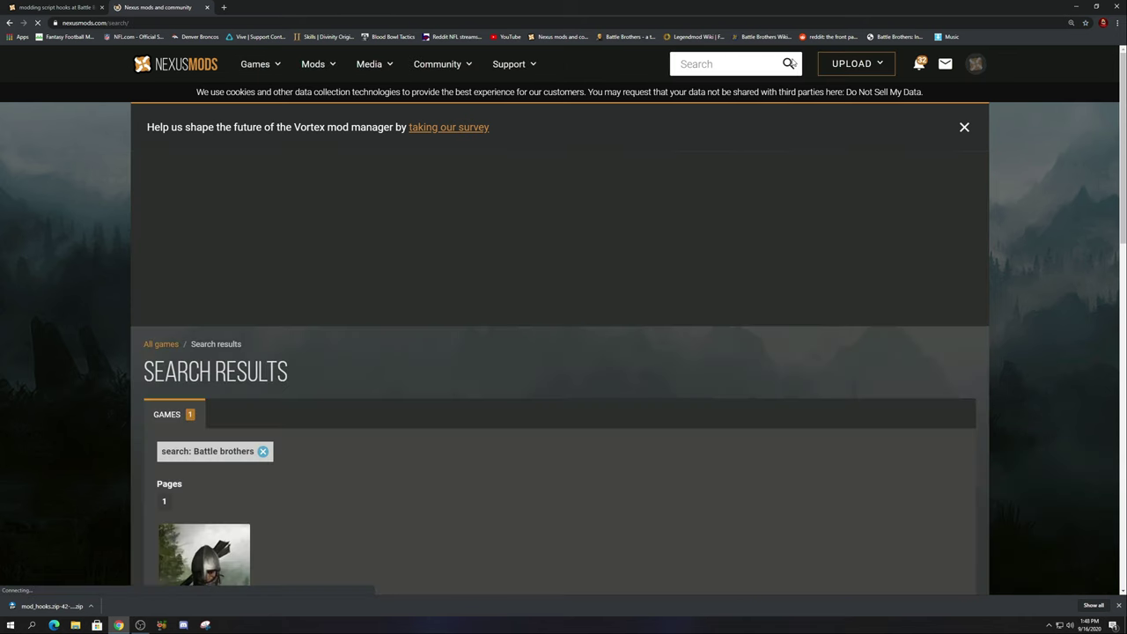
{"action": "scroll", "coordinate": [556, 284], "scroll_direction": "down", "scroll_amount": 2}
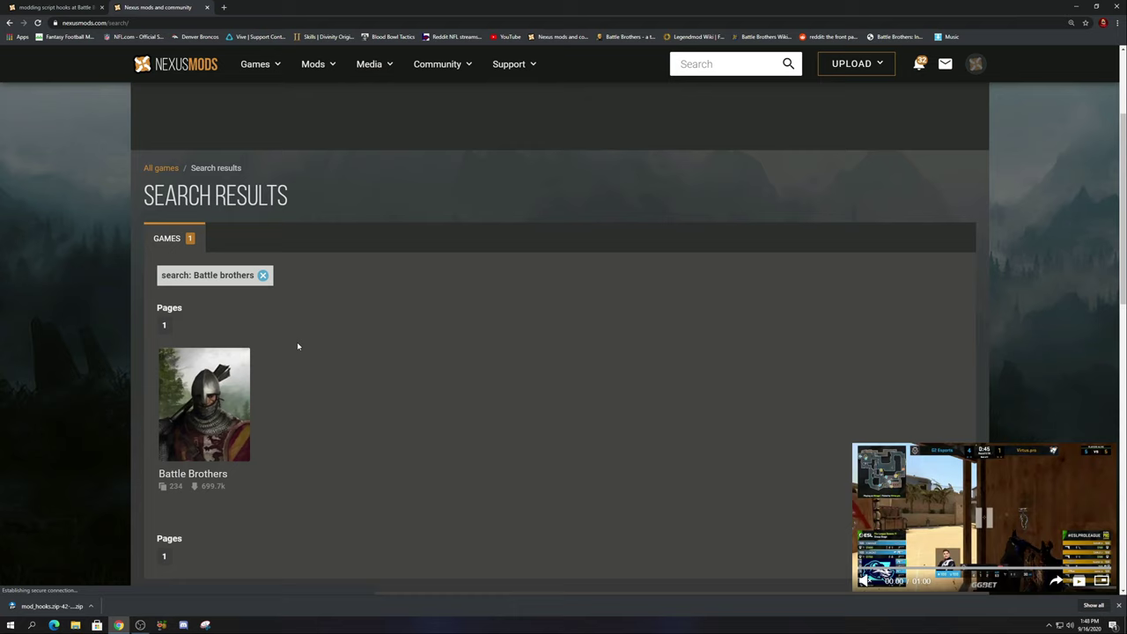
{"action": "scroll", "coordinate": [340, 370], "scroll_direction": "down", "scroll_amount": 1}
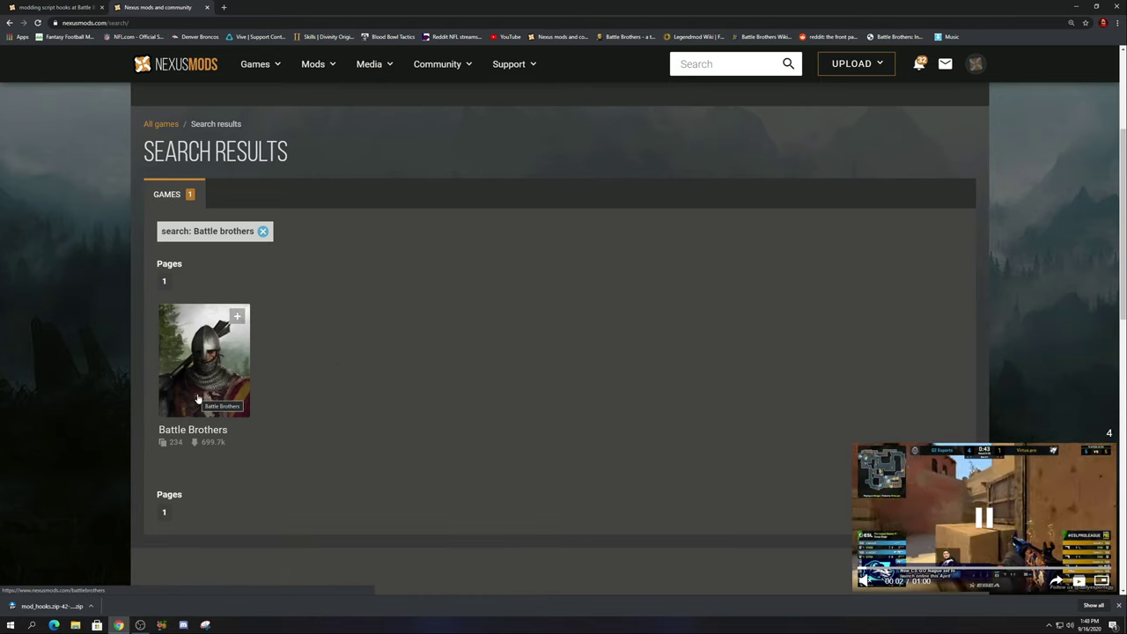
{"action": "left_click", "coordinate": [191, 398]}
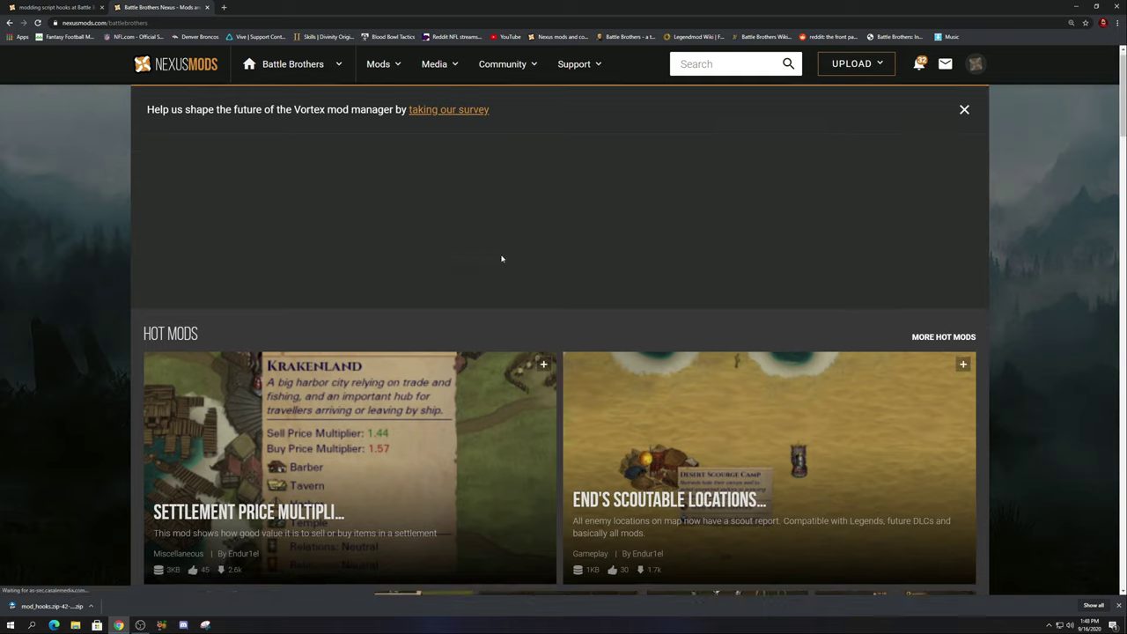
Scroll to More Mods and show the Popular (All Time) list
{"action": "scroll", "coordinate": [503, 256], "scroll_direction": "down", "scroll_amount": 2}
{"action": "scroll", "coordinate": [501, 258], "scroll_direction": "down", "scroll_amount": 5}
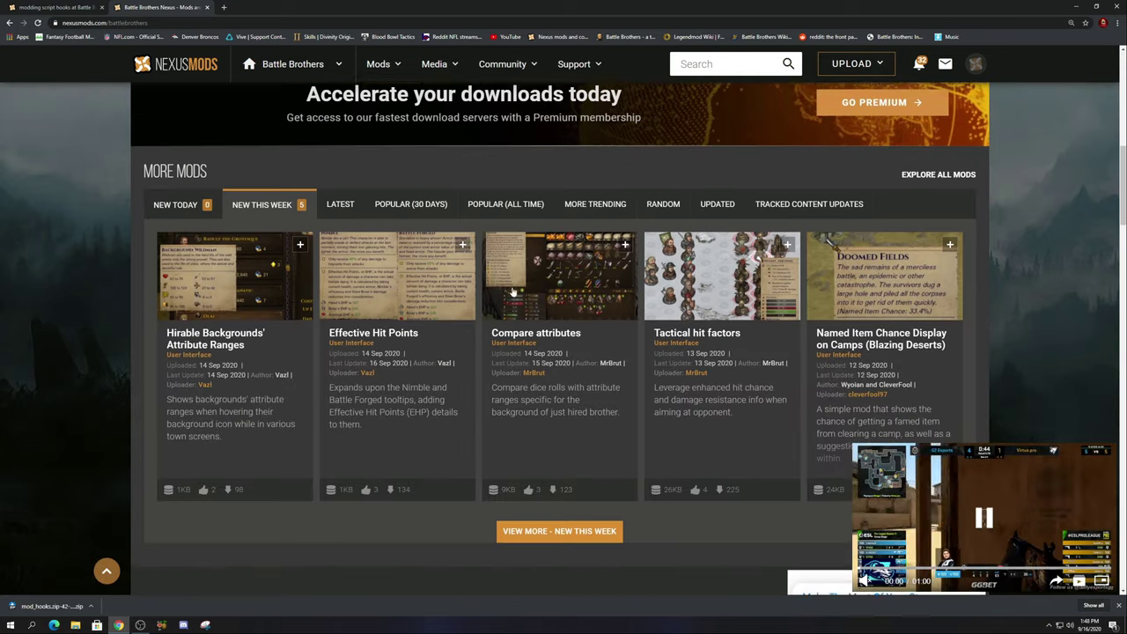
{"action": "scroll", "coordinate": [452, 269], "scroll_direction": "up", "scroll_amount": 6}
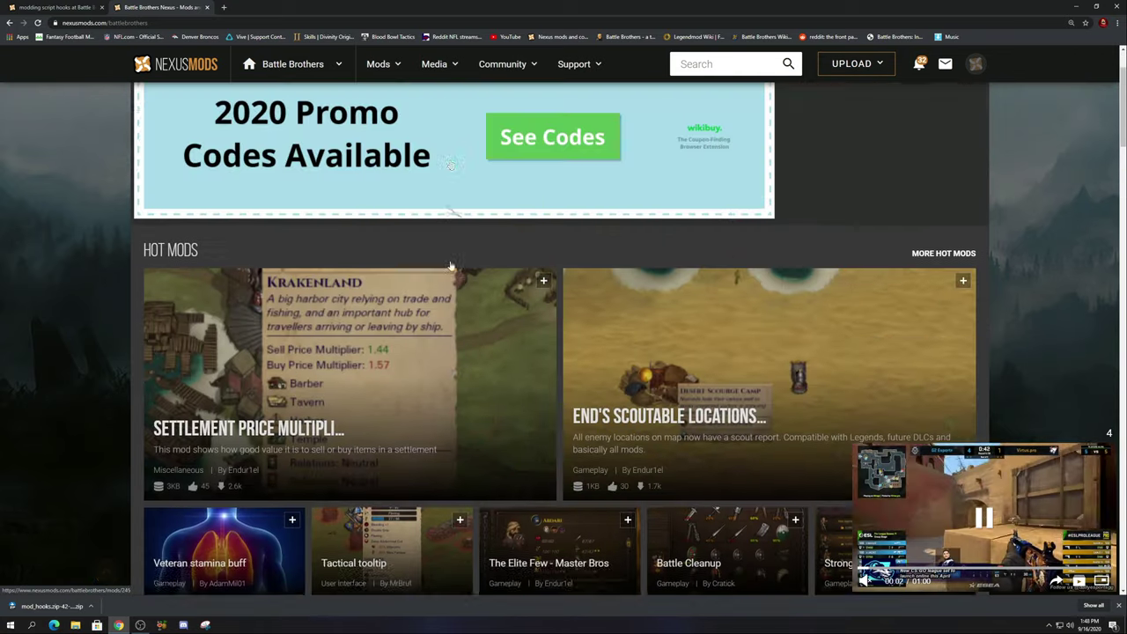
{"action": "scroll", "coordinate": [449, 265], "scroll_direction": "down", "scroll_amount": 7}
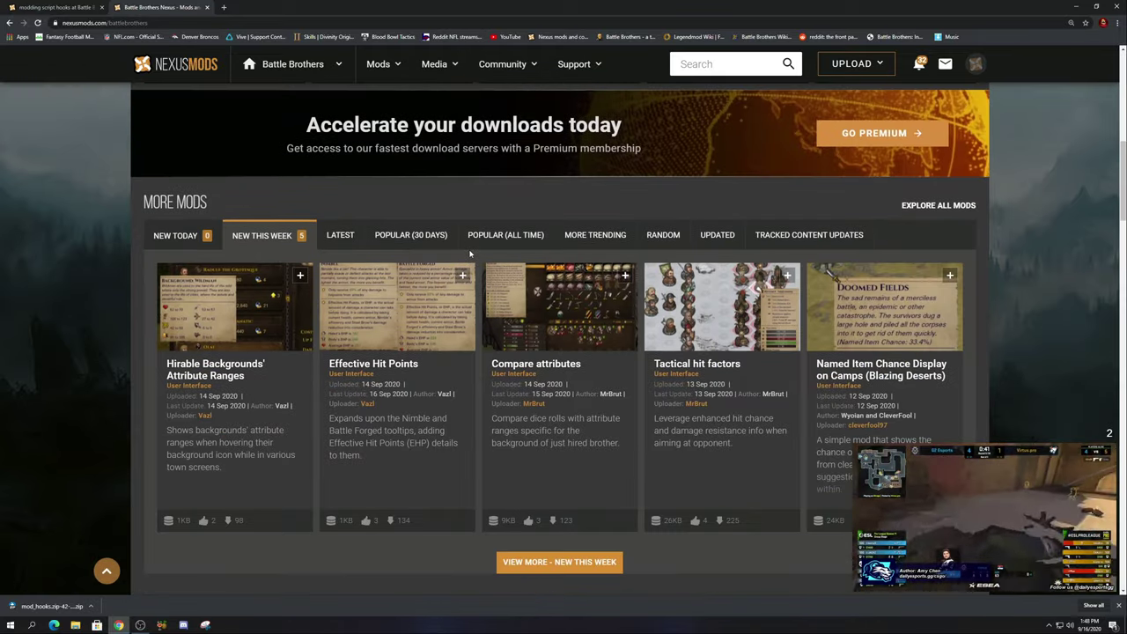
{"action": "scroll", "coordinate": [470, 253], "scroll_direction": "down", "scroll_amount": 1}
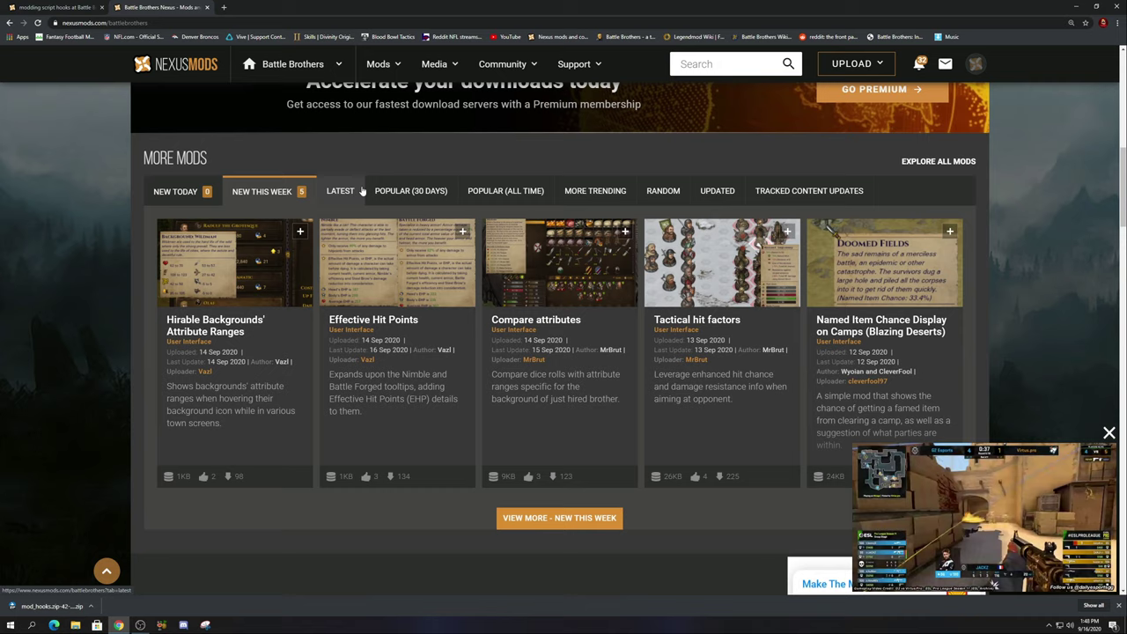
{"action": "scroll", "coordinate": [363, 192], "scroll_direction": "down", "scroll_amount": 1}
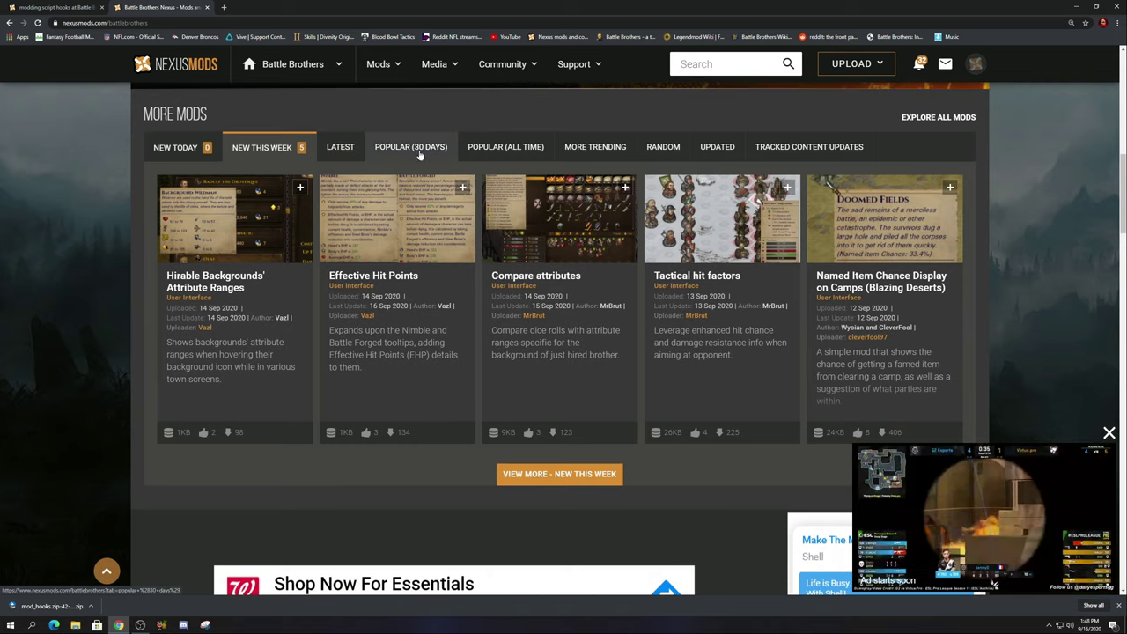
{"action": "left_click", "coordinate": [529, 148]}
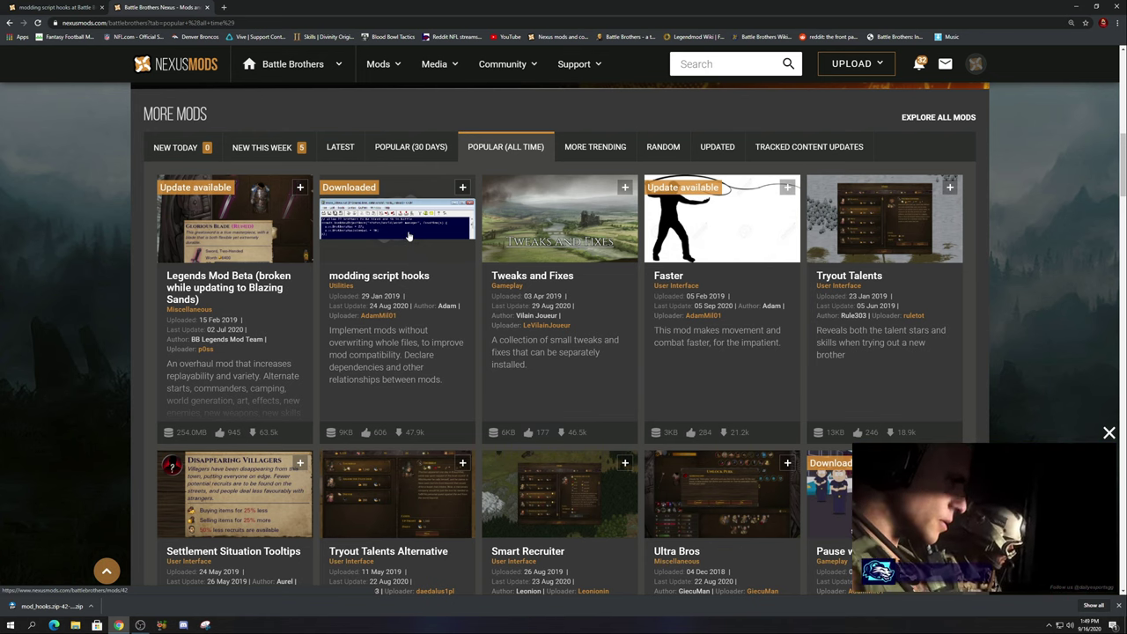
{"action": "left_click", "coordinate": [407, 232]}
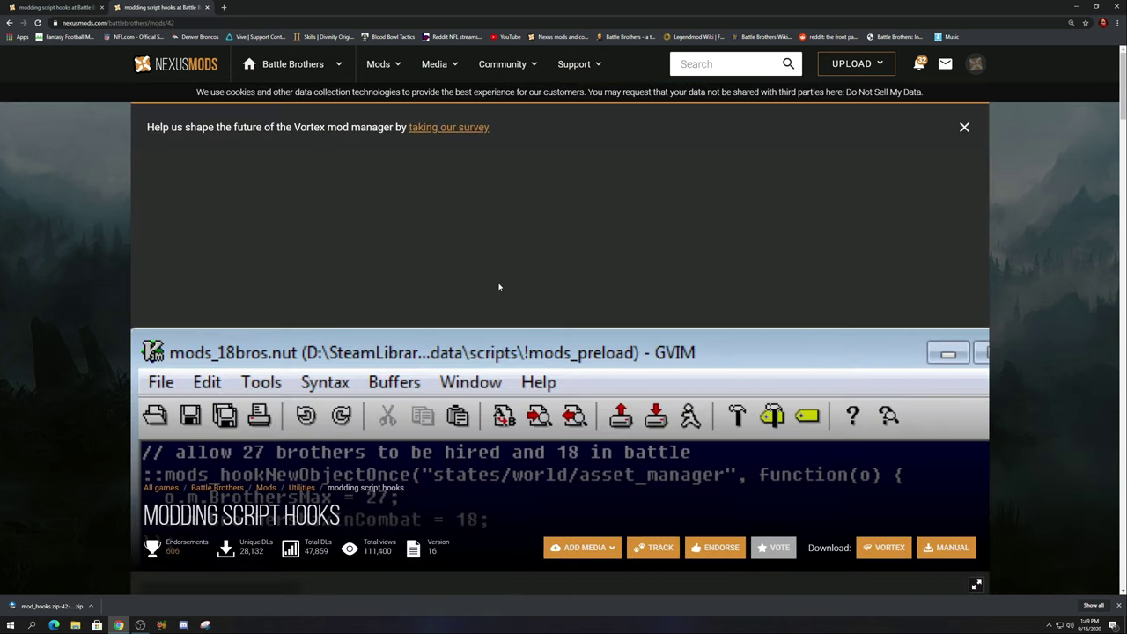
{"action": "scroll", "coordinate": [510, 291], "scroll_direction": "down", "scroll_amount": 3}
{"action": "scroll", "coordinate": [475, 268], "scroll_direction": "down", "scroll_amount": 2}
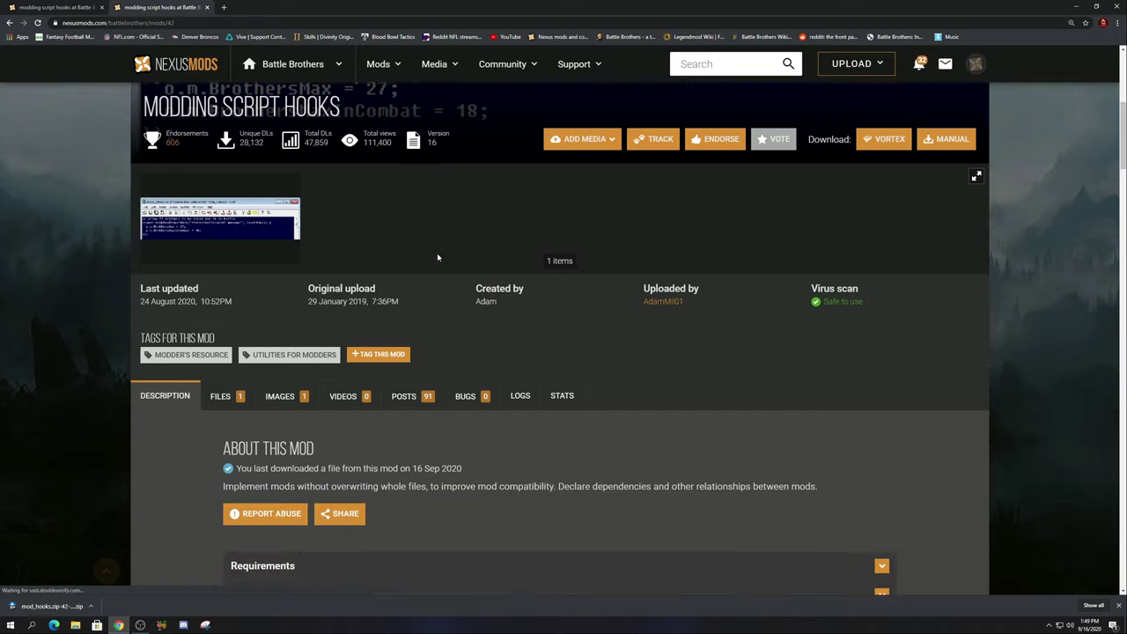
{"action": "scroll", "coordinate": [428, 254], "scroll_direction": "up", "scroll_amount": 1}
{"action": "scroll", "coordinate": [515, 291], "scroll_direction": "down", "scroll_amount": 6}
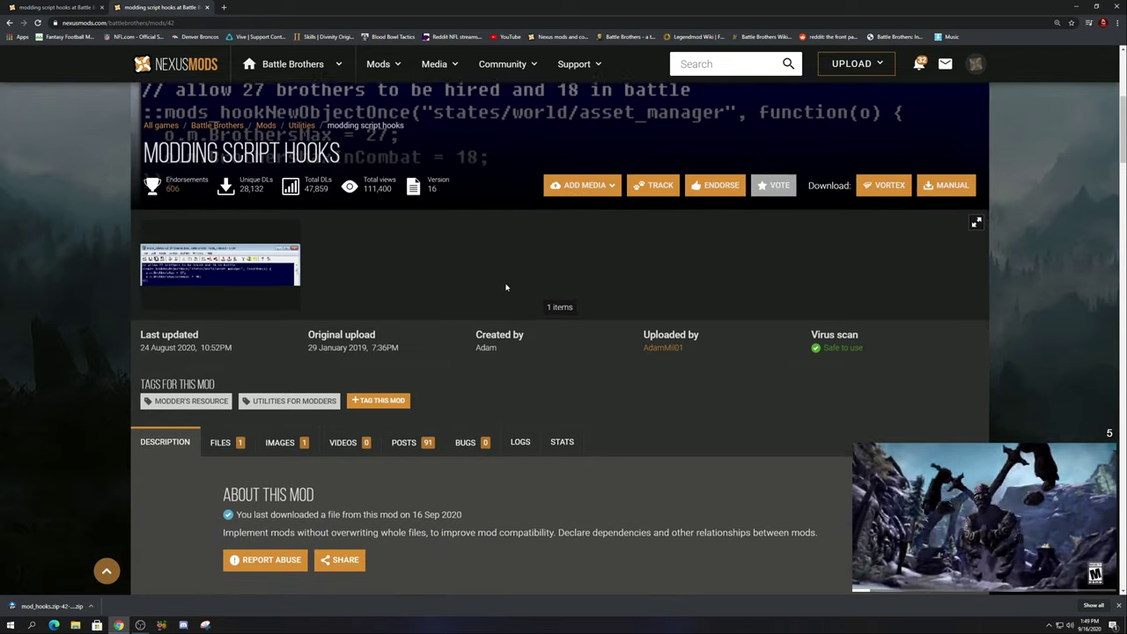
{"action": "scroll", "coordinate": [446, 313], "scroll_direction": "down", "scroll_amount": 3}
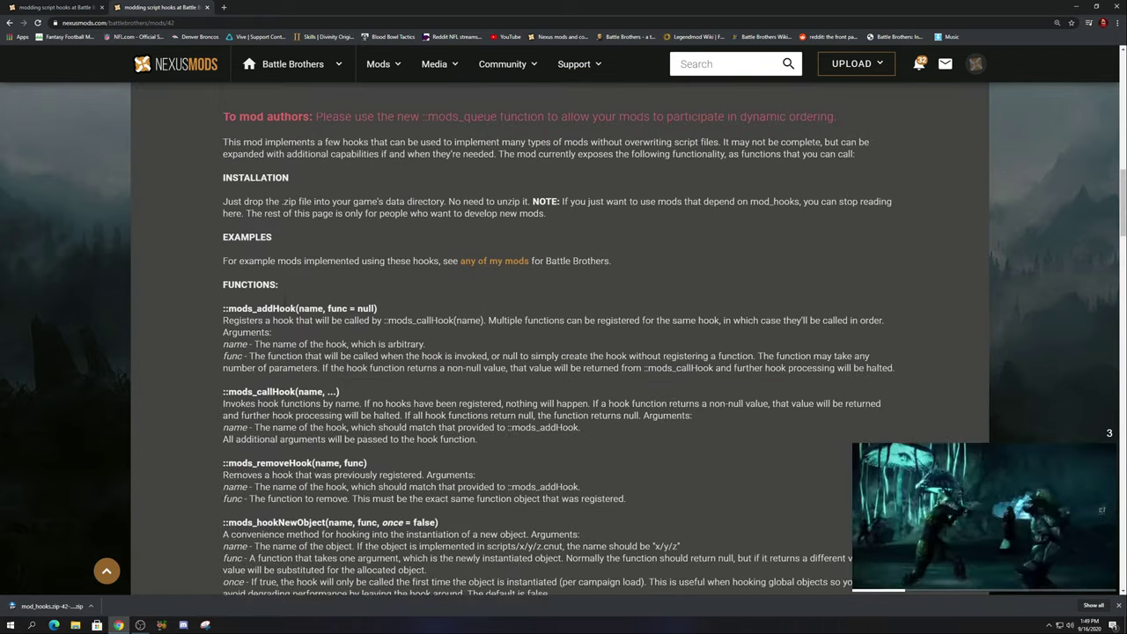
{"action": "scroll", "coordinate": [366, 334], "scroll_direction": "down", "scroll_amount": 10}
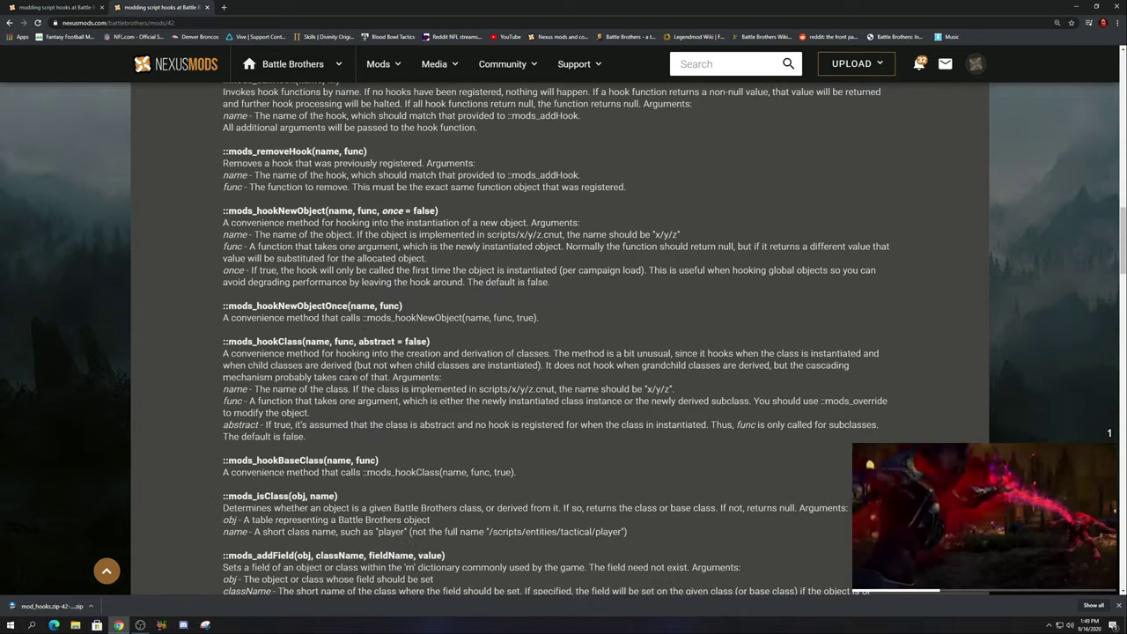
{"action": "scroll", "coordinate": [366, 334], "scroll_direction": "up", "scroll_amount": 8}
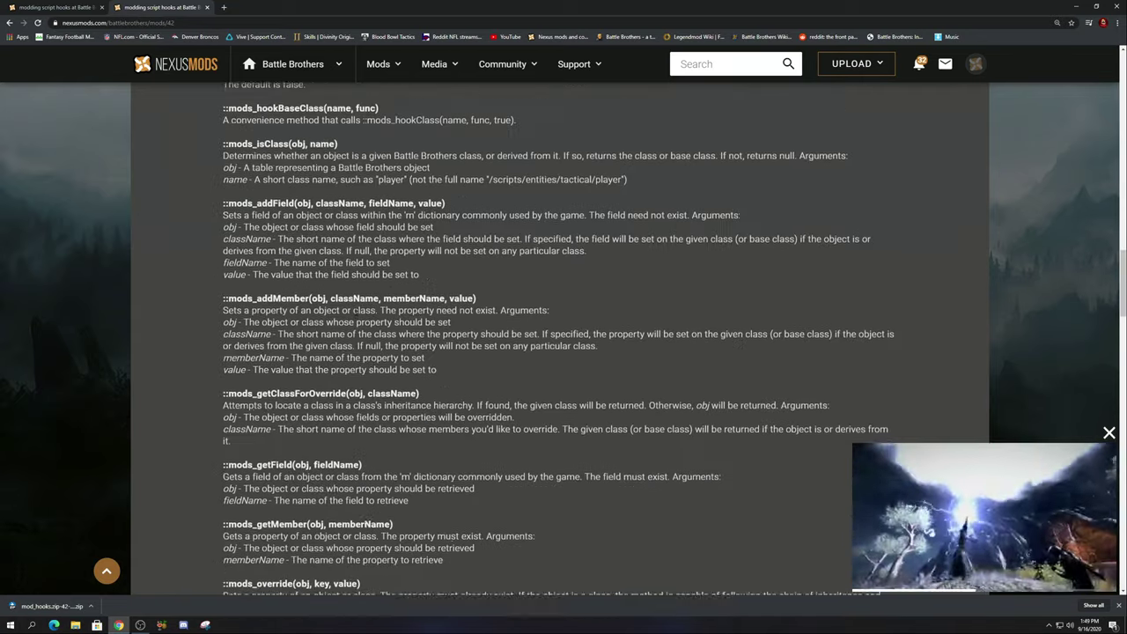
{"action": "scroll", "coordinate": [388, 300], "scroll_direction": "up", "scroll_amount": 3}
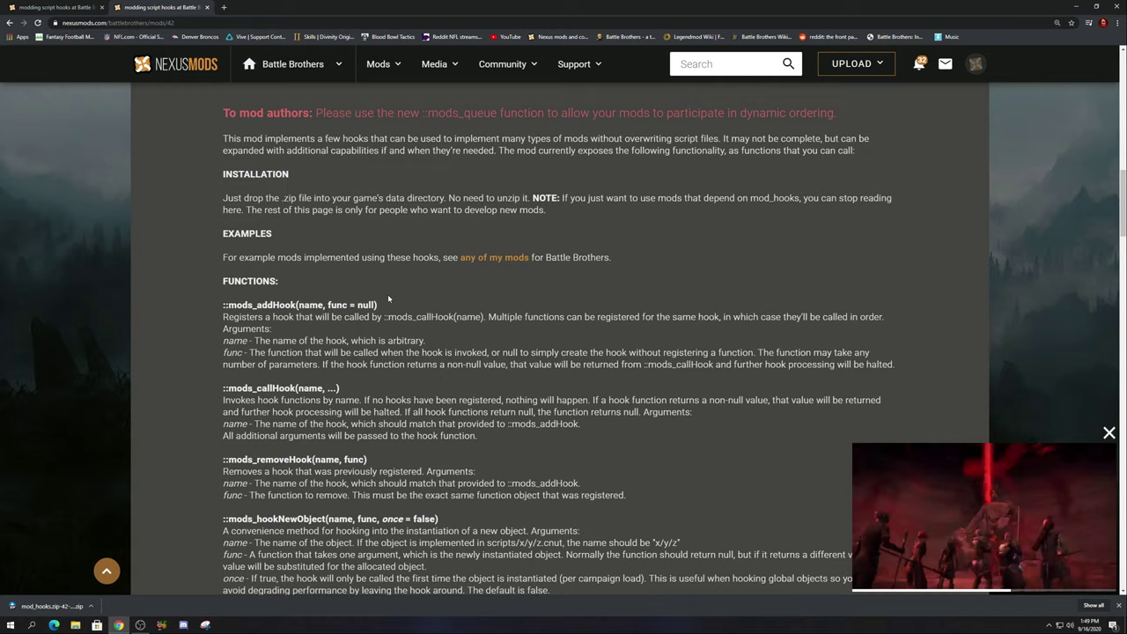
{"action": "scroll", "coordinate": [369, 322], "scroll_direction": "up", "scroll_amount": 4}
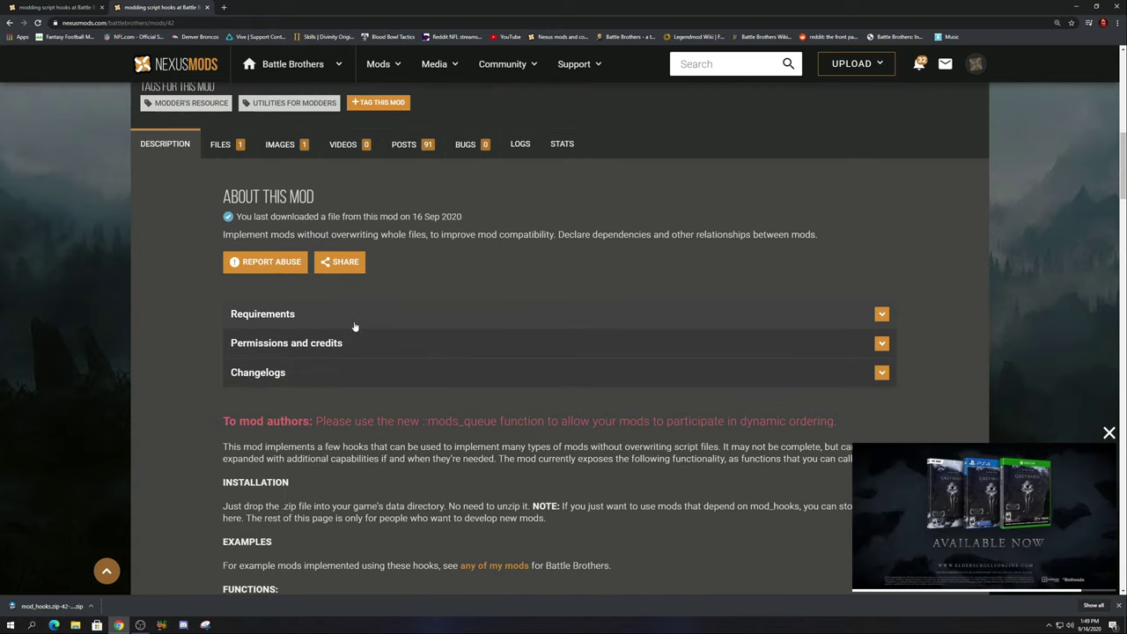
{"action": "left_click", "coordinate": [355, 324]}
{"action": "scroll", "coordinate": [410, 360], "scroll_direction": "down", "scroll_amount": 2}
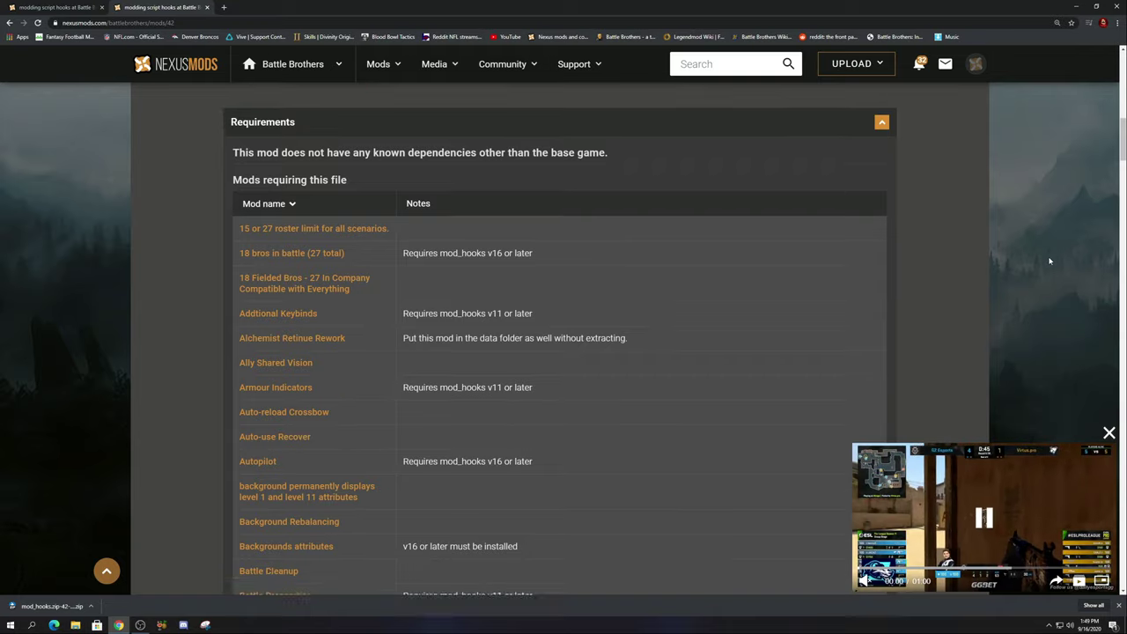
{"action": "left_click_drag", "start_coordinate": [1123, 144], "coordinate": [1124, 104]}
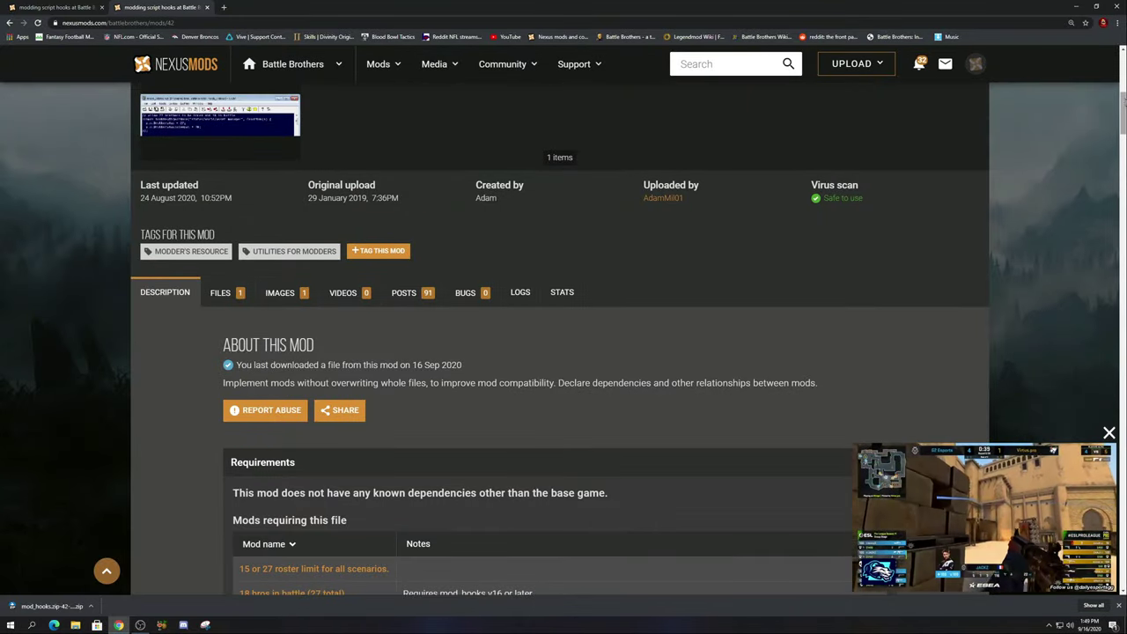
{"action": "scroll", "coordinate": [872, 264], "scroll_direction": "down", "scroll_amount": 6}
{"action": "scroll", "coordinate": [872, 132], "scroll_direction": "up", "scroll_amount": 3}
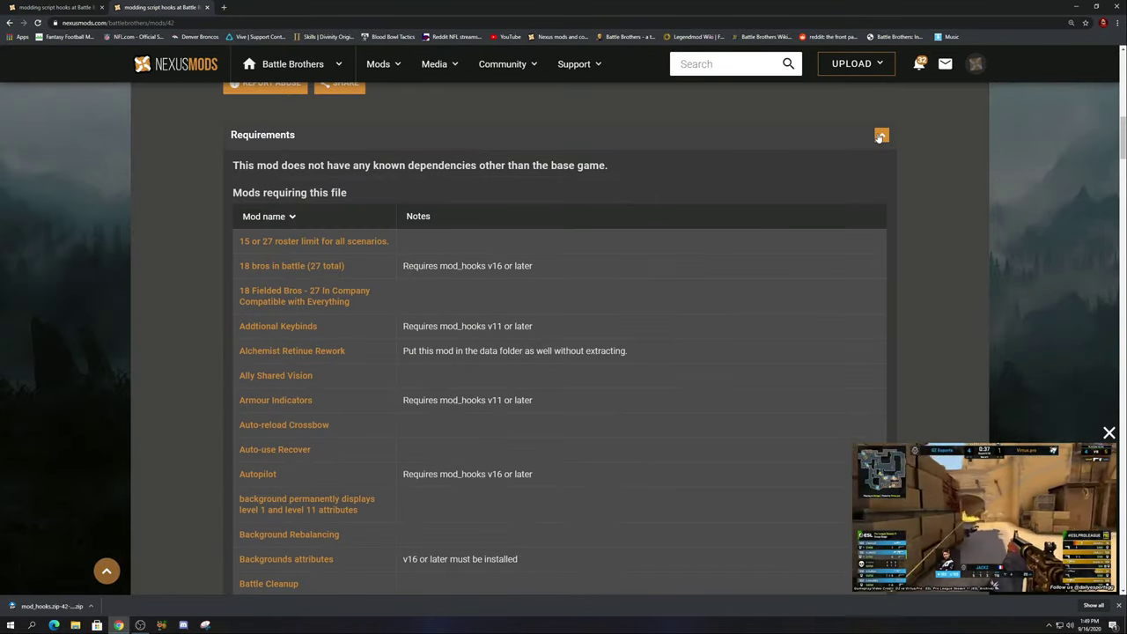
{"action": "left_click", "coordinate": [881, 136]}
{"action": "scroll", "coordinate": [669, 231], "scroll_direction": "up", "scroll_amount": 3}
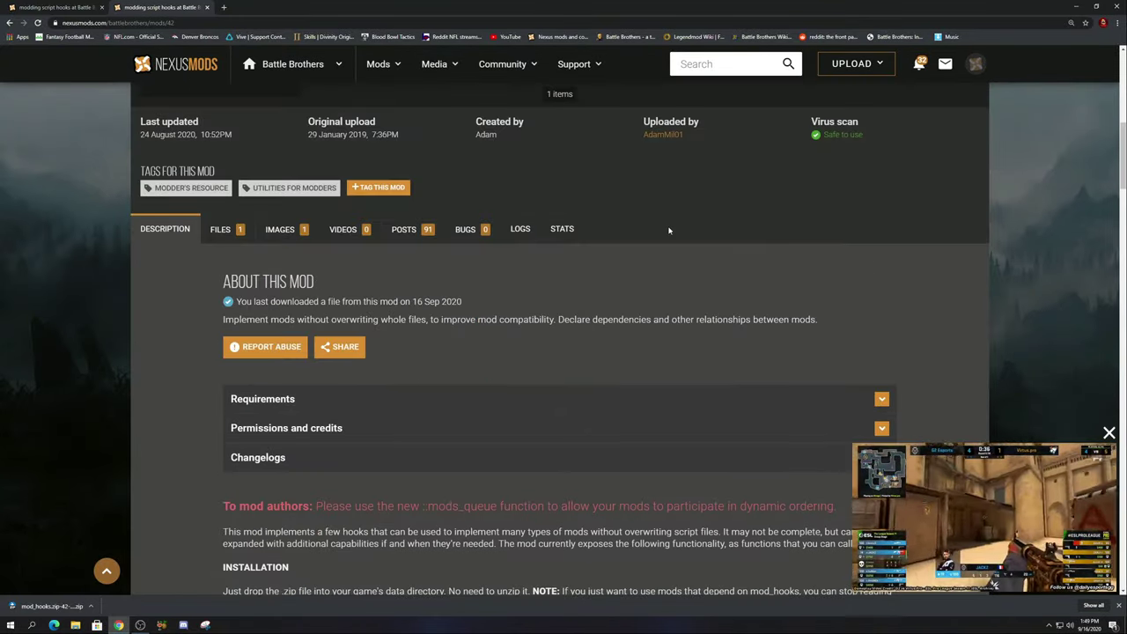
Open the mod's Files tab and locate the main mod_hooks.zip file
{"action": "left_click", "coordinate": [215, 232]}
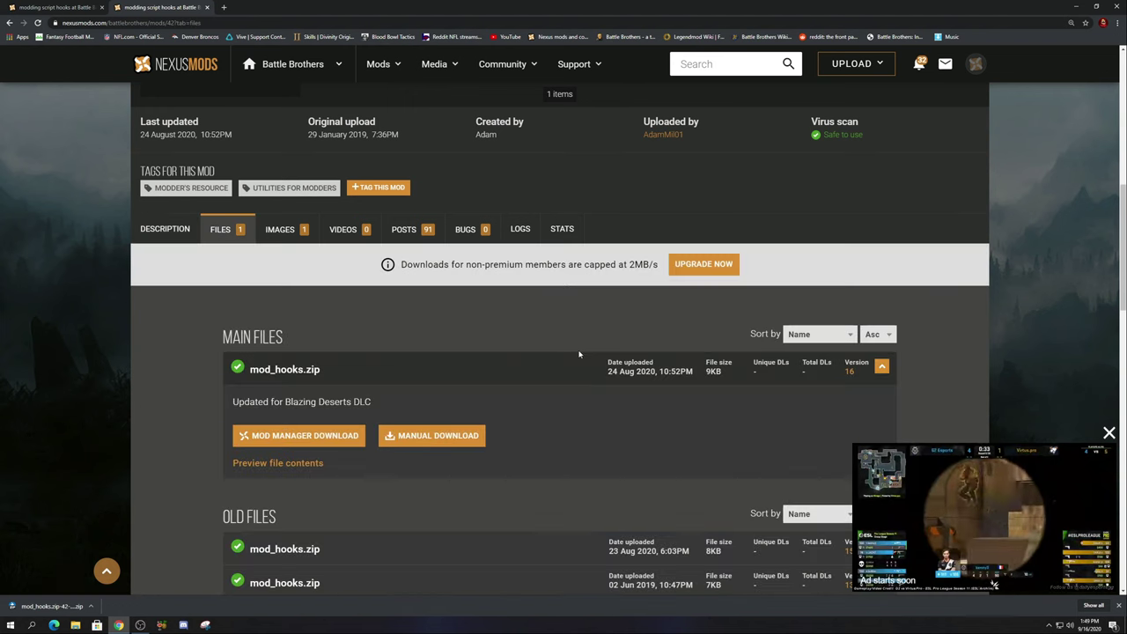
{"action": "scroll", "coordinate": [448, 268], "scroll_direction": "down", "scroll_amount": 1}
{"action": "scroll", "coordinate": [447, 268], "scroll_direction": "down", "scroll_amount": 1}
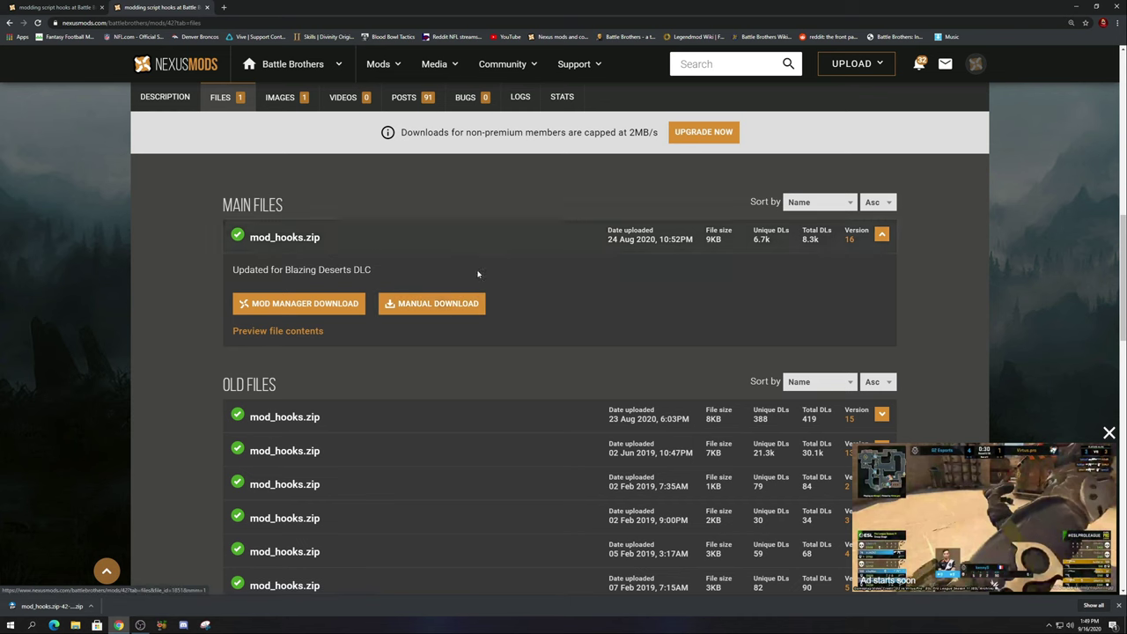
{"action": "scroll", "coordinate": [556, 309], "scroll_direction": "down", "scroll_amount": 2}
{"action": "scroll", "coordinate": [537, 309], "scroll_direction": "down", "scroll_amount": 2}
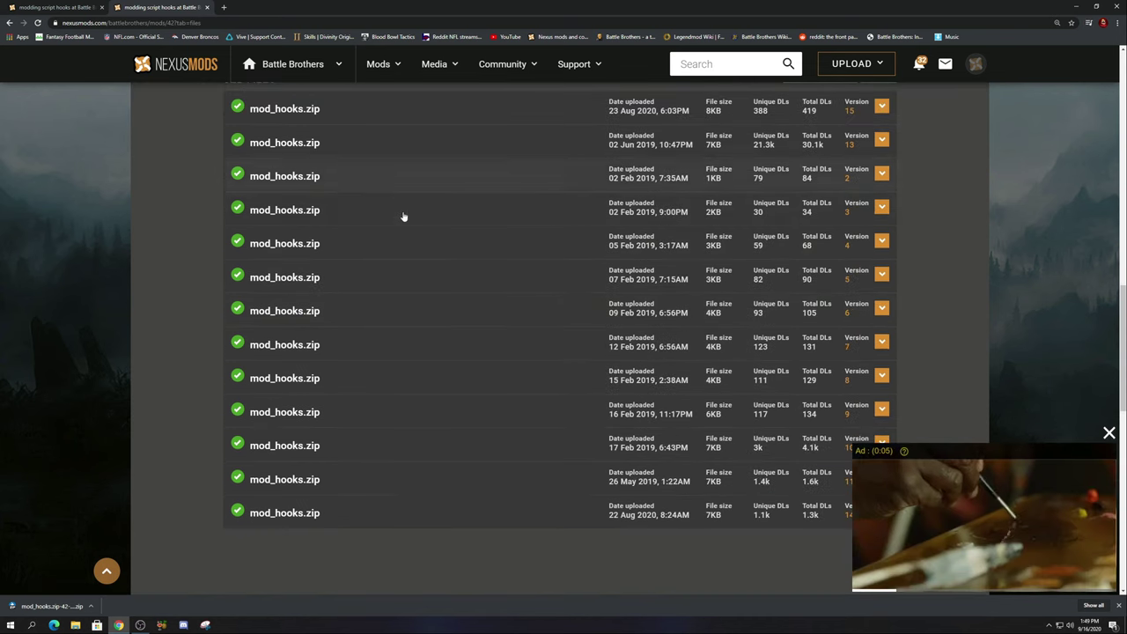
{"action": "scroll", "coordinate": [378, 202], "scroll_direction": "up", "scroll_amount": 1}
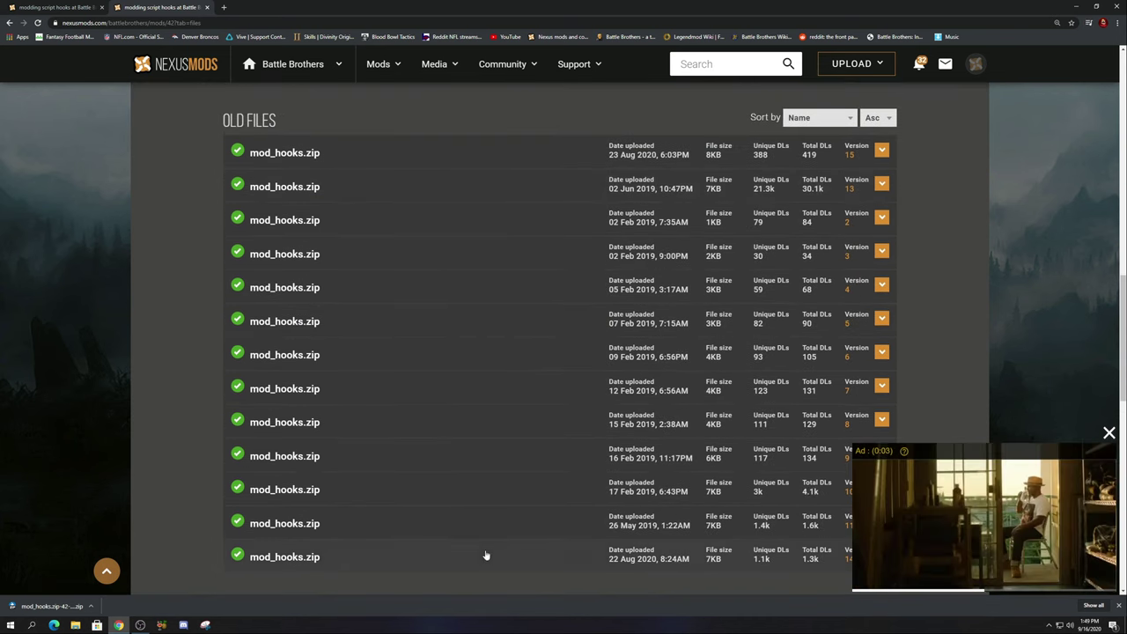
{"action": "scroll", "coordinate": [596, 390], "scroll_direction": "down", "scroll_amount": 1}
{"action": "scroll", "coordinate": [615, 414], "scroll_direction": "up", "scroll_amount": 2}
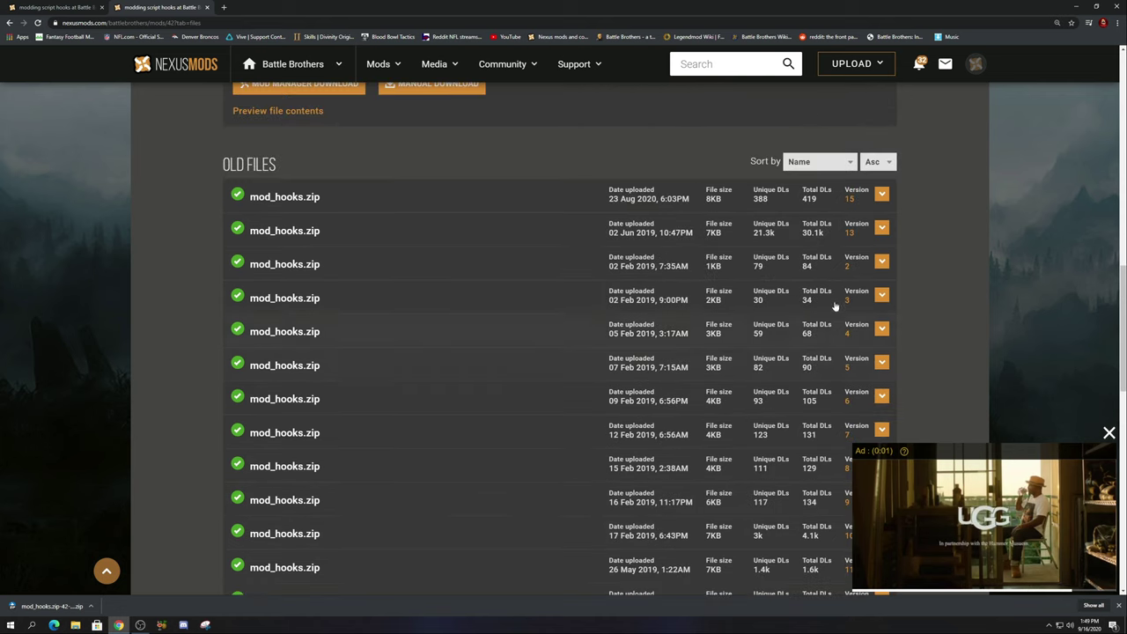
{"action": "scroll", "coordinate": [623, 285], "scroll_direction": "up", "scroll_amount": 2}
{"action": "scroll", "coordinate": [622, 285], "scroll_direction": "up", "scroll_amount": 1}
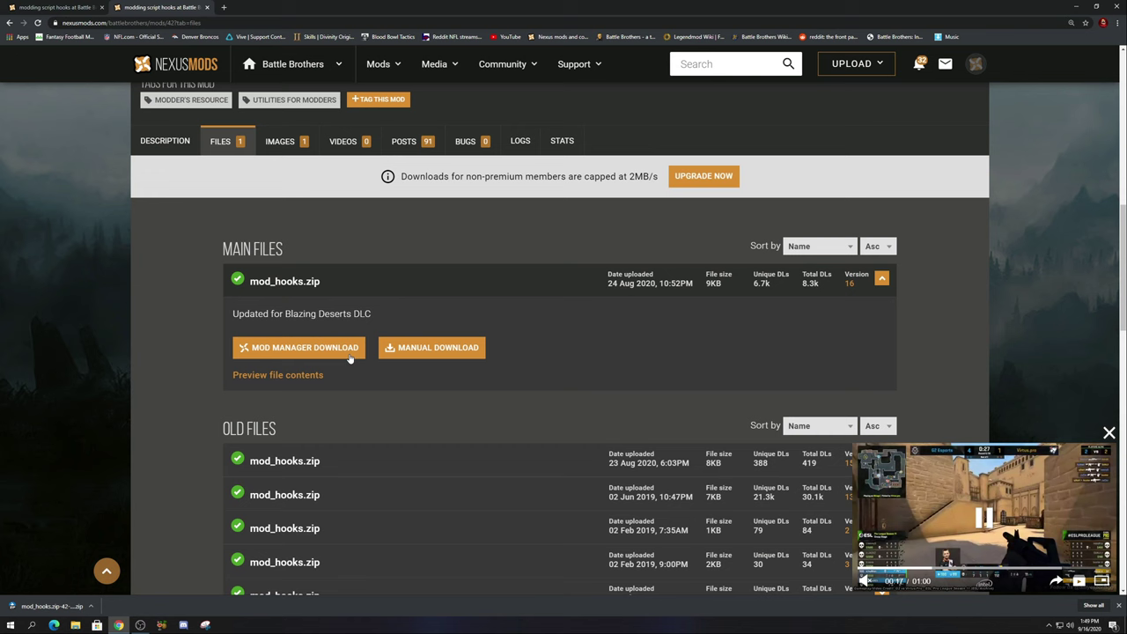
Start the manual Slow Download of the main mod_hooks.zip
{"action": "left_click", "coordinate": [431, 349]}
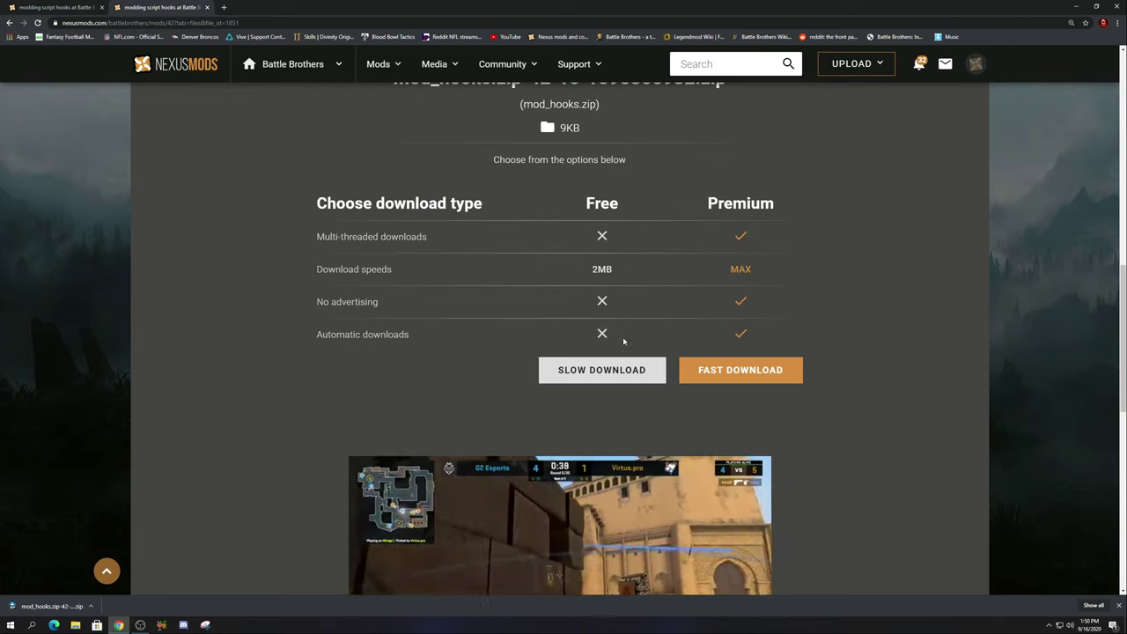
{"action": "left_click", "coordinate": [599, 369]}
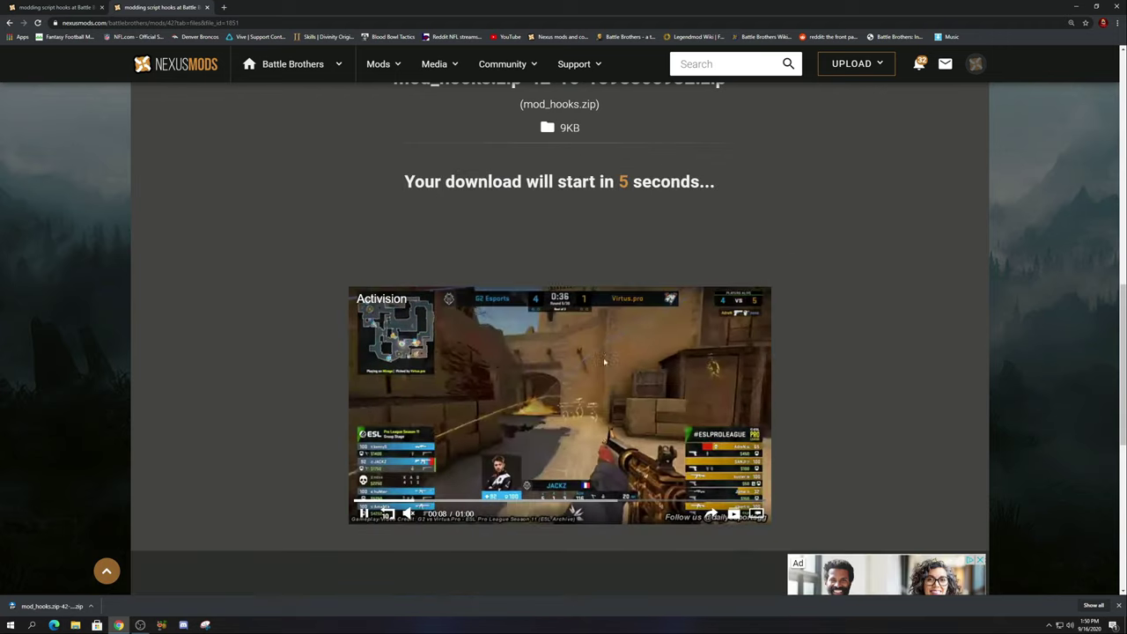
{"action": "scroll", "coordinate": [867, 230], "scroll_direction": "down", "scroll_amount": 1}
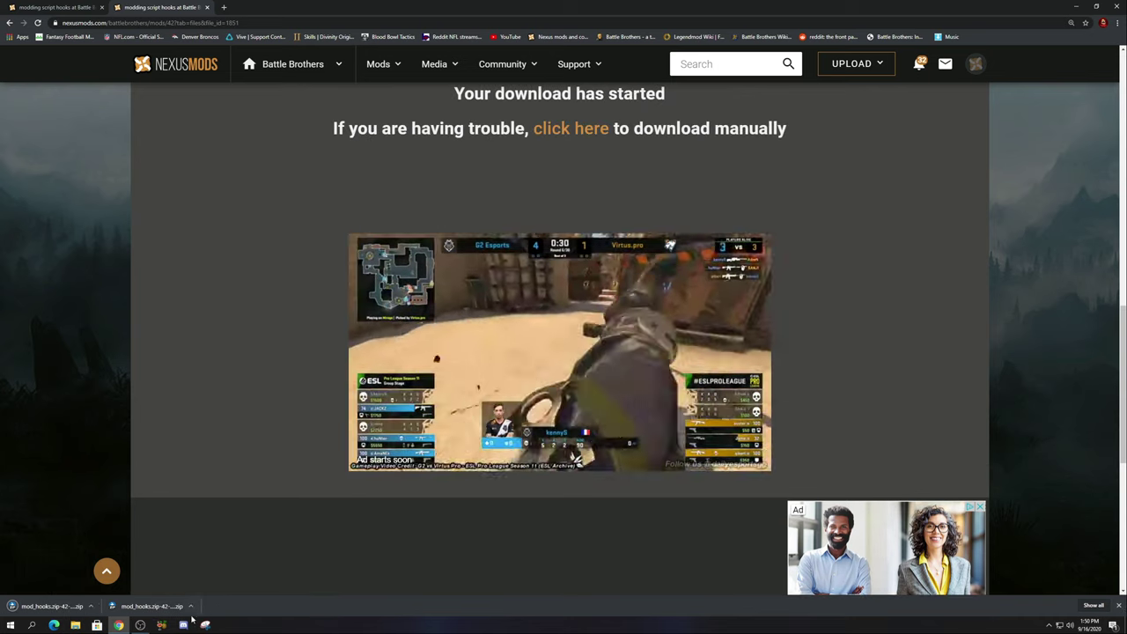
Show the downloaded mod_hooks.zip in its Downloads folder from Chrome's download bar
{"action": "left_click", "coordinate": [190, 607]}
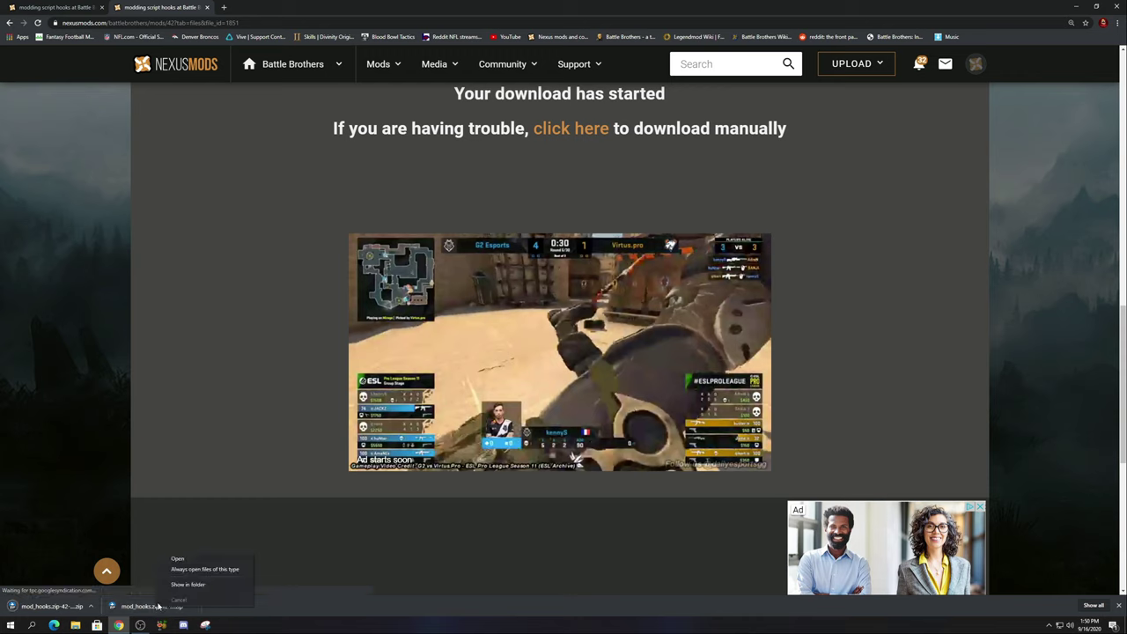
{"action": "left_click", "coordinate": [228, 614]}
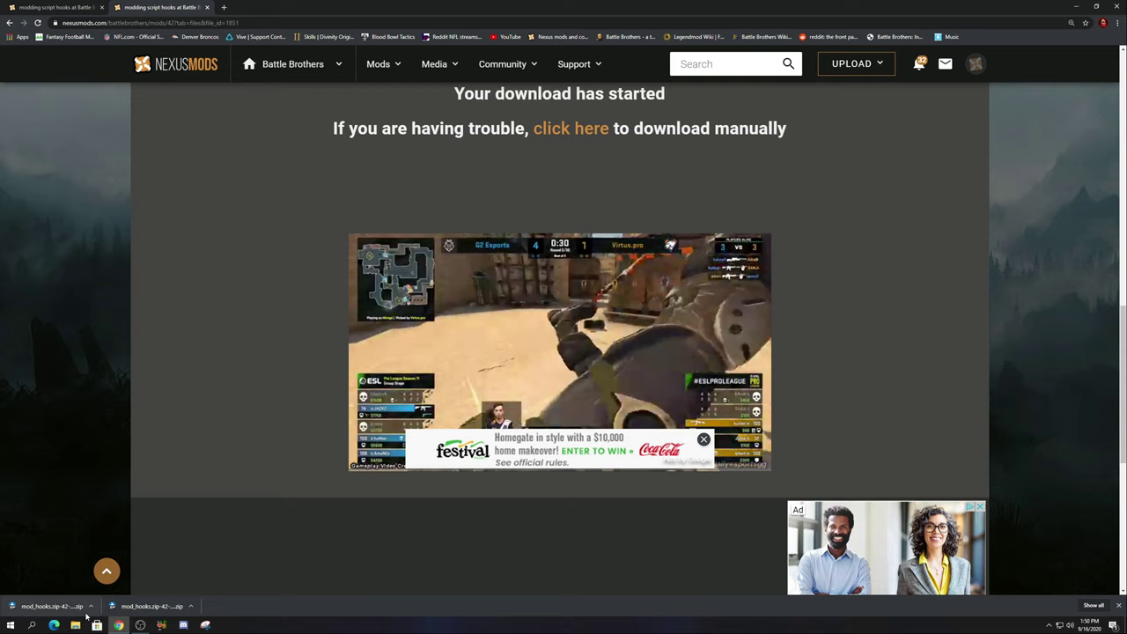
{"action": "left_click", "coordinate": [82, 607]}
{"action": "left_click", "coordinate": [1081, 5]}
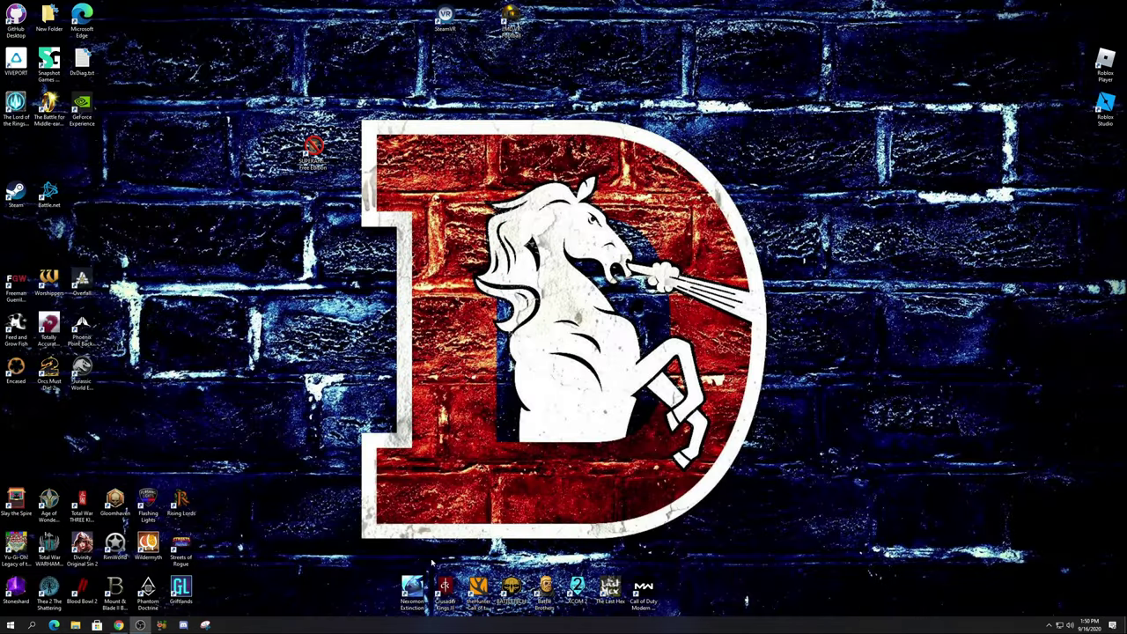
{"action": "left_click", "coordinate": [119, 624]}
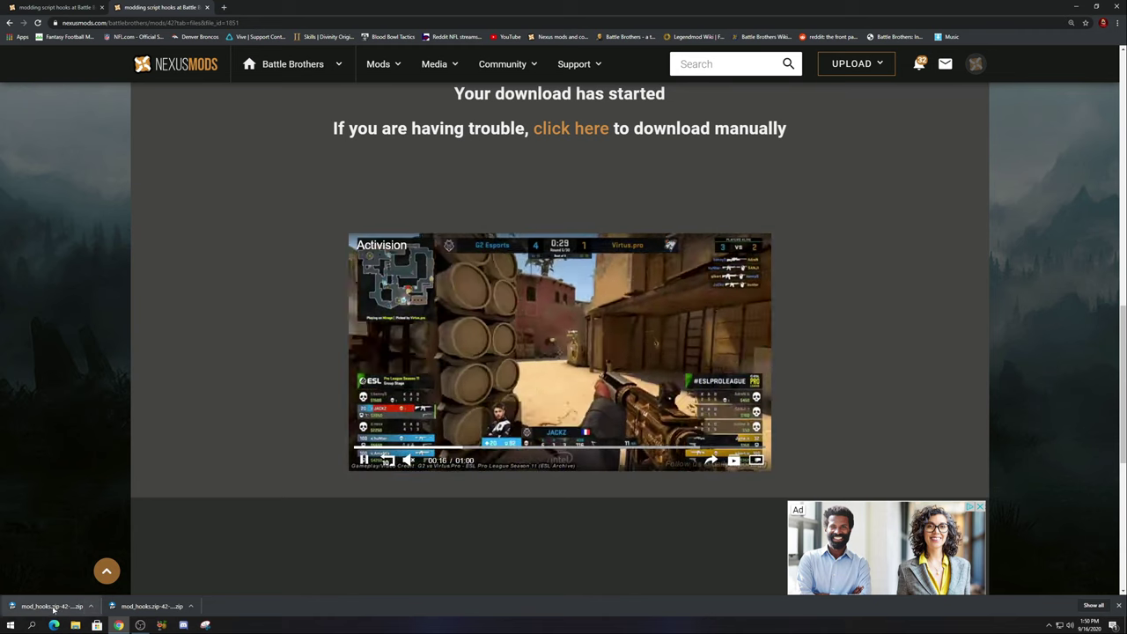
{"action": "left_click", "coordinate": [90, 605]}
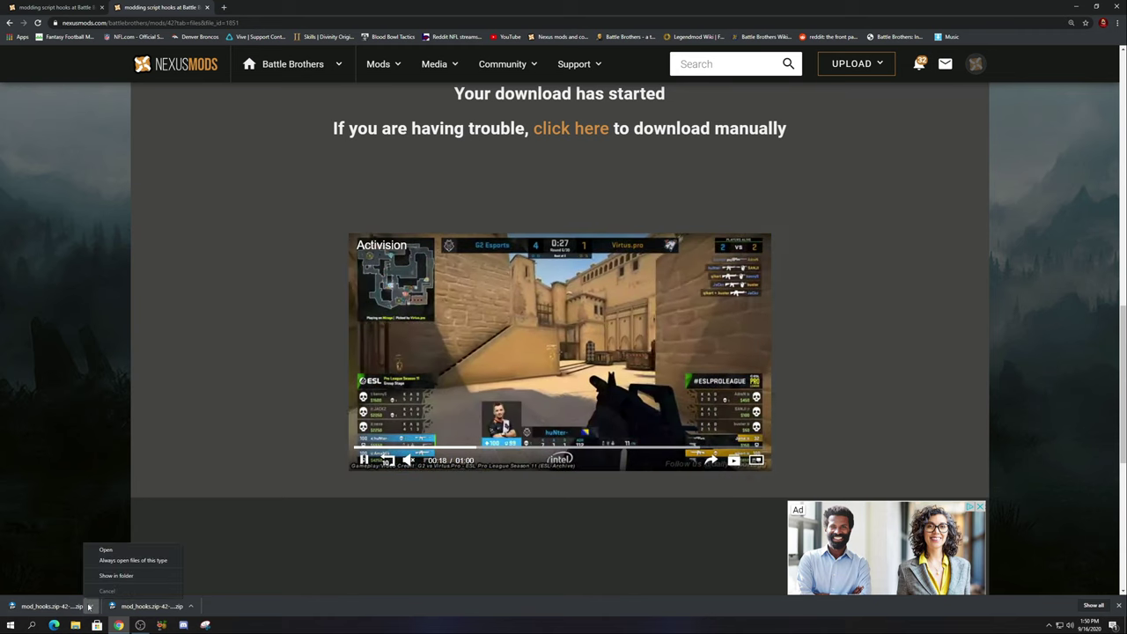
{"action": "left_click", "coordinate": [109, 575]}
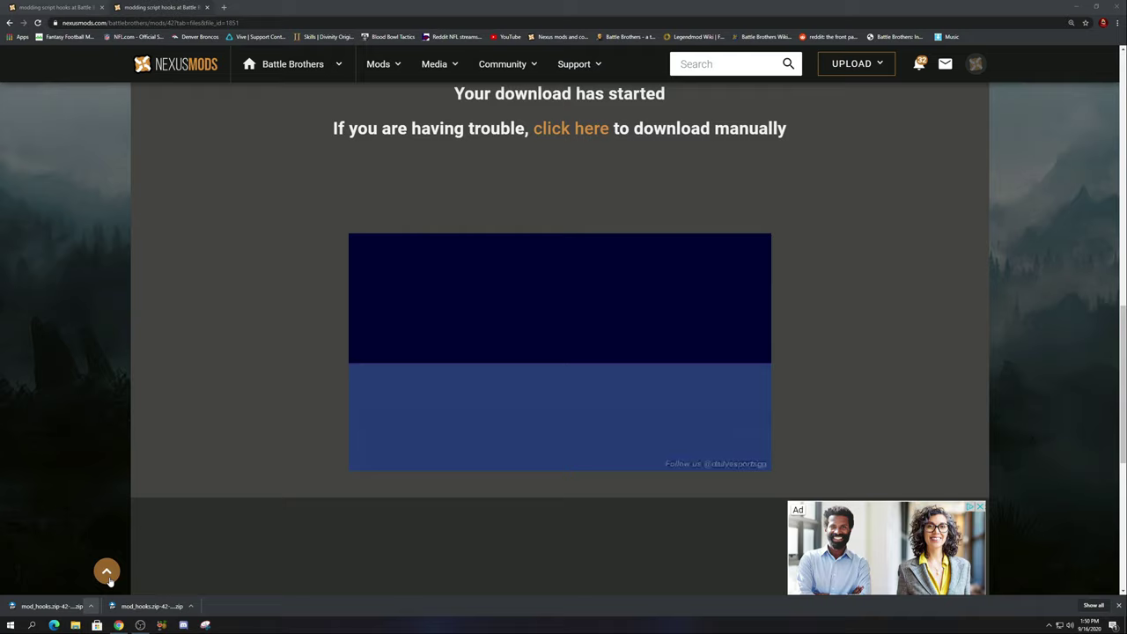
Minimize Chrome and drag the mod_hooks zip from Downloads onto the desktop
{"action": "left_click", "coordinate": [1081, 6]}
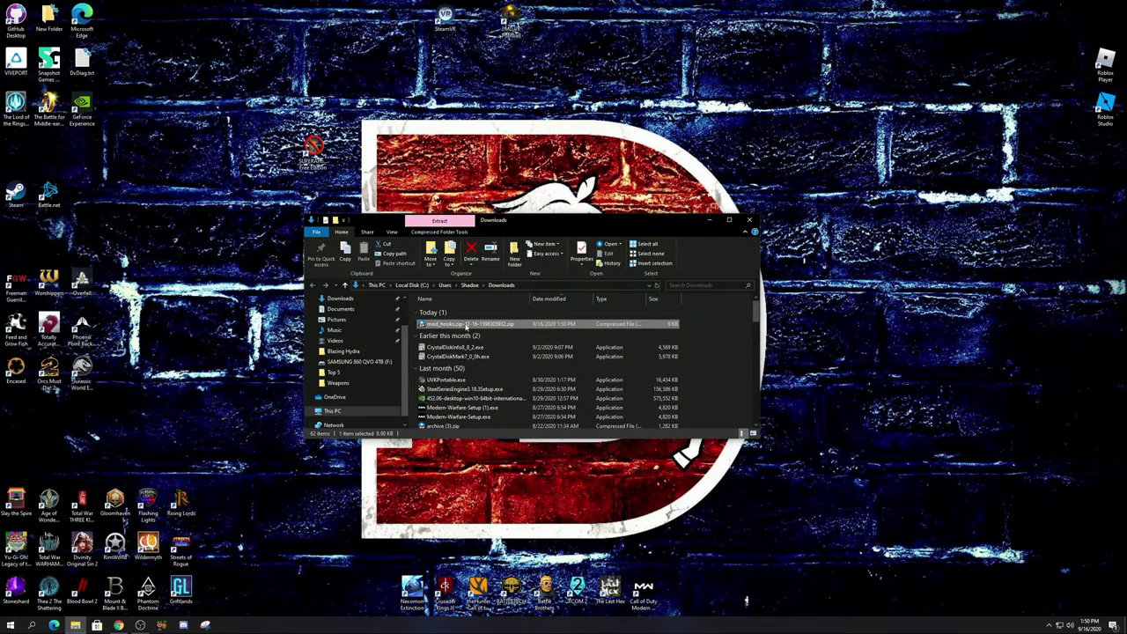
{"action": "mouse_move", "coordinate": [480, 325]}
{"action": "left_mouse_down"}
{"action": "mouse_move", "coordinate": [516, 327]}
{"action": "mouse_move", "coordinate": [471, 309]}
{"action": "left_mouse_up"}
{"action": "scroll", "coordinate": [352, 326], "scroll_direction": "up", "scroll_amount": 1}
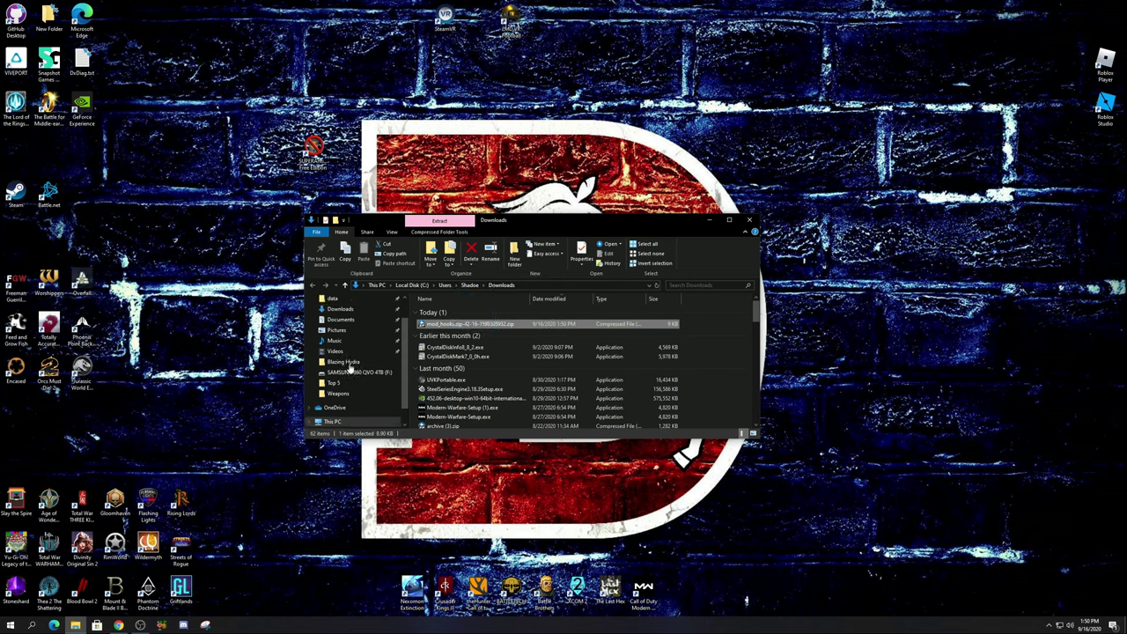
{"action": "scroll", "coordinate": [344, 352], "scroll_direction": "up", "scroll_amount": 1}
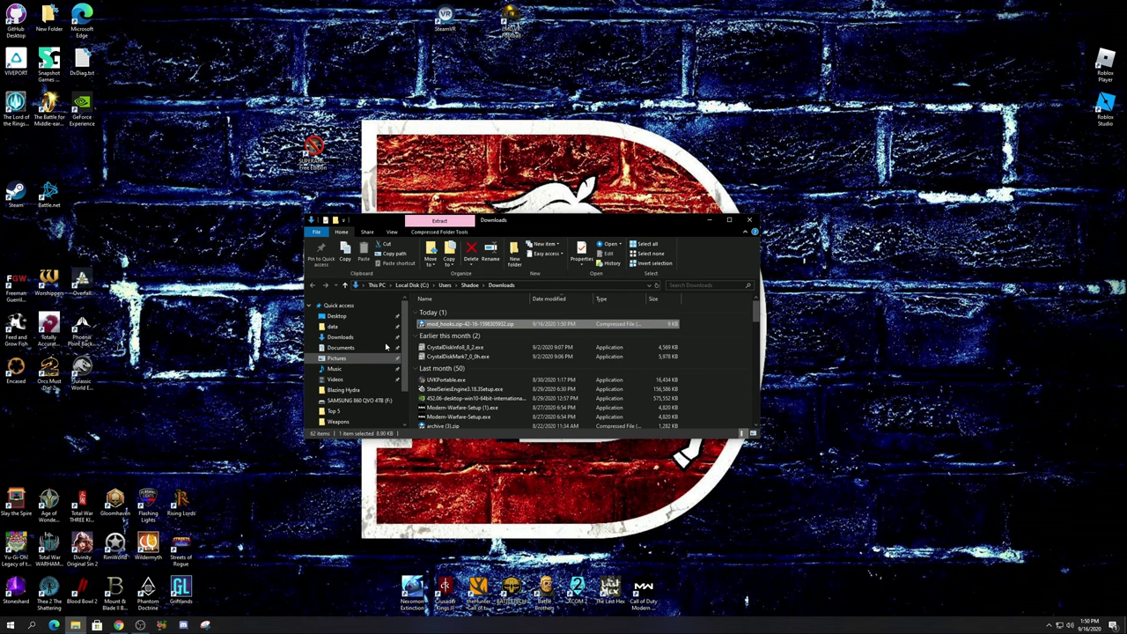
{"action": "left_click_drag", "start_coordinate": [450, 326], "coordinate": [872, 313]}
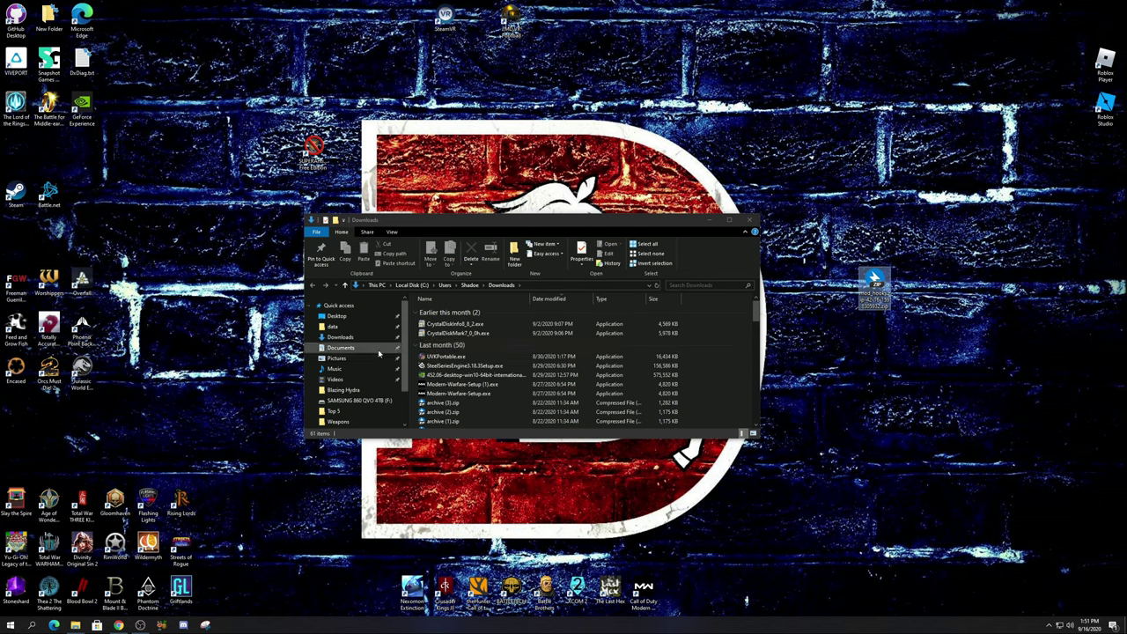
Open the Battle Brothers data folder and look over its 13 items
{"action": "left_click", "coordinate": [335, 326]}
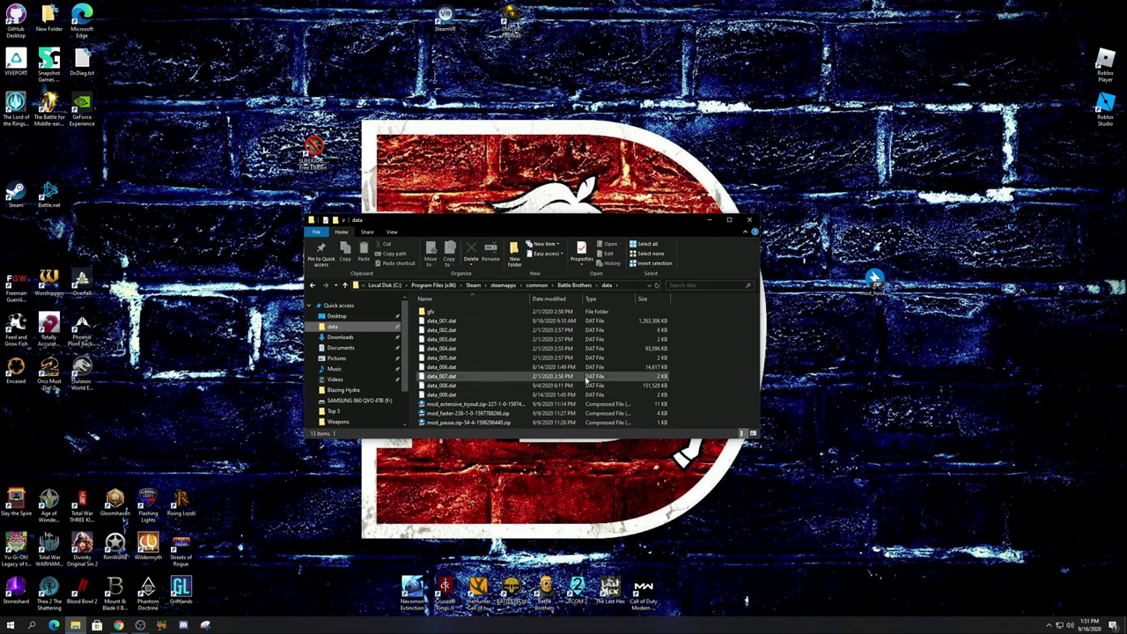
{"action": "scroll", "coordinate": [361, 376], "scroll_direction": "down", "scroll_amount": 1}
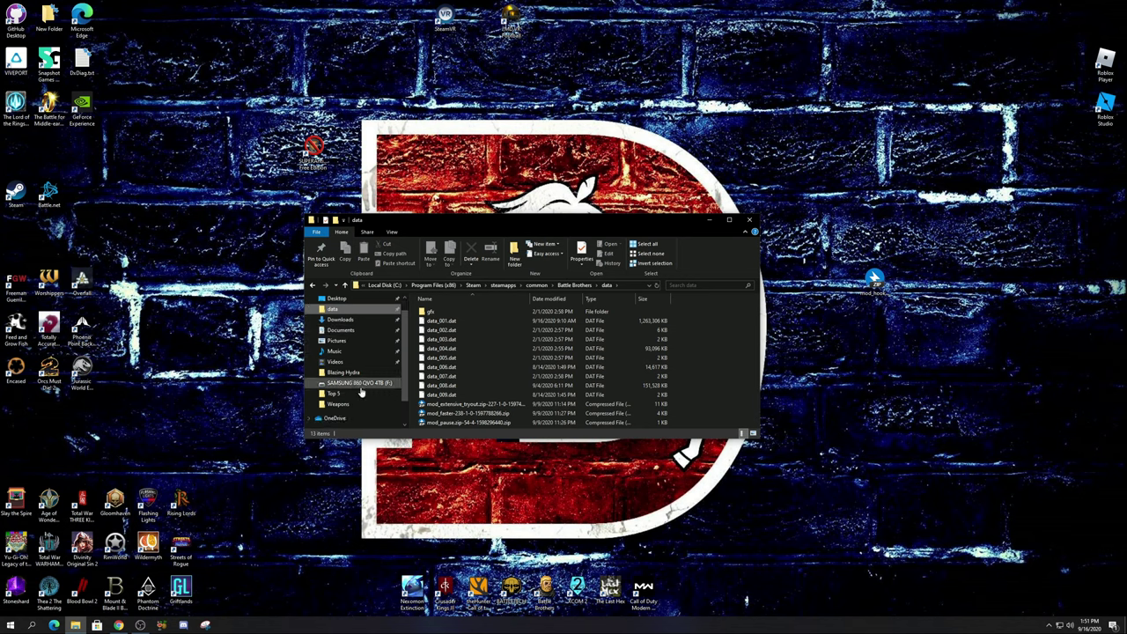
{"action": "scroll", "coordinate": [376, 364], "scroll_direction": "up", "scroll_amount": 1}
{"action": "scroll", "coordinate": [369, 370], "scroll_direction": "down", "scroll_amount": 3}
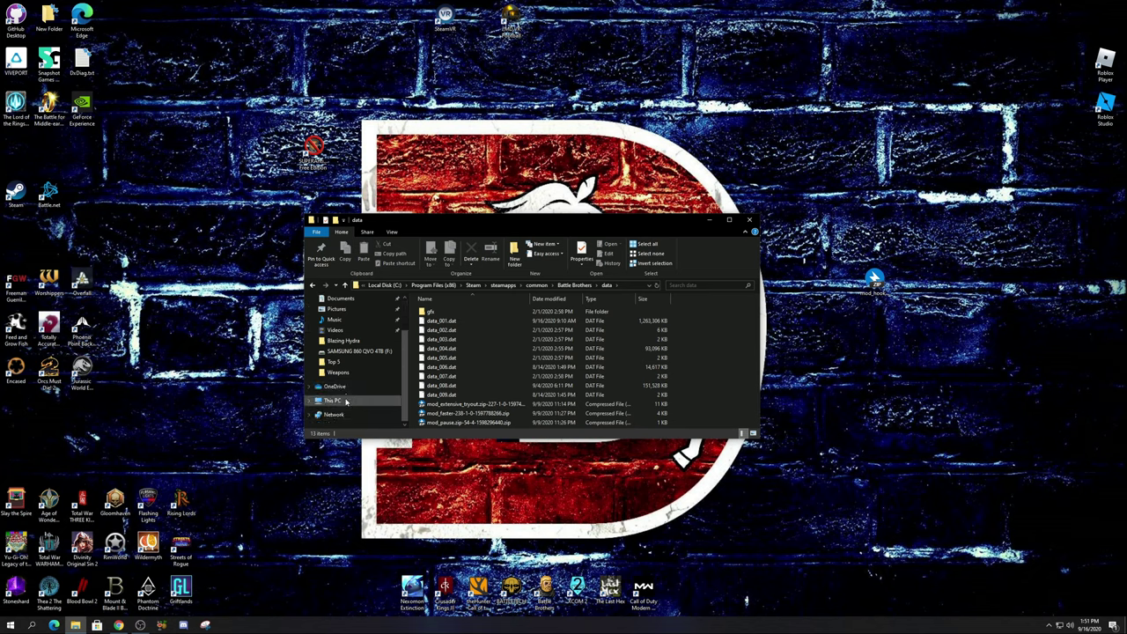
Go to This PC and open Program Files (x86) on Local Disk (C:)
{"action": "left_click", "coordinate": [336, 402]}
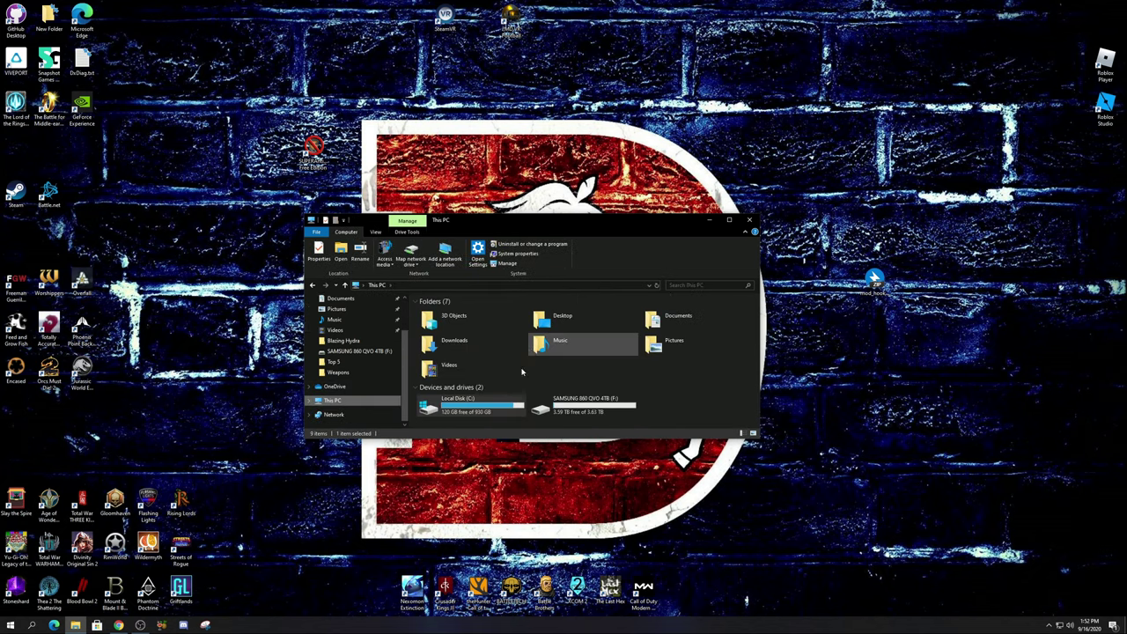
{"action": "left_click", "coordinate": [473, 412]}
{"action": "double_click", "coordinate": [471, 413]}
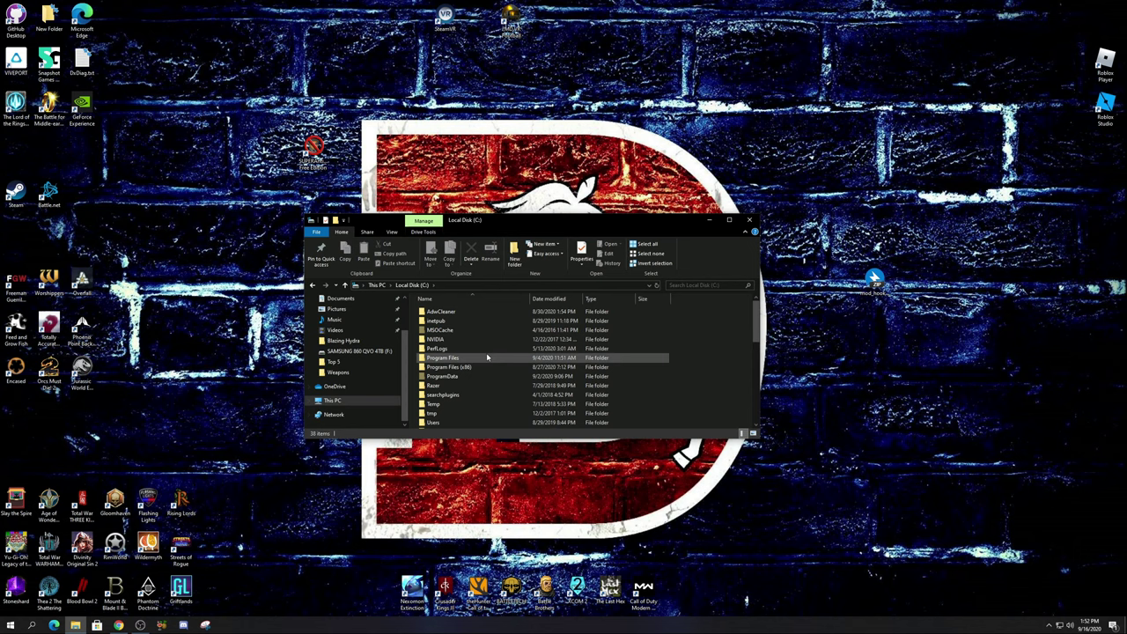
{"action": "scroll", "coordinate": [478, 327], "scroll_direction": "down", "scroll_amount": 3}
{"action": "scroll", "coordinate": [478, 325], "scroll_direction": "down", "scroll_amount": 5}
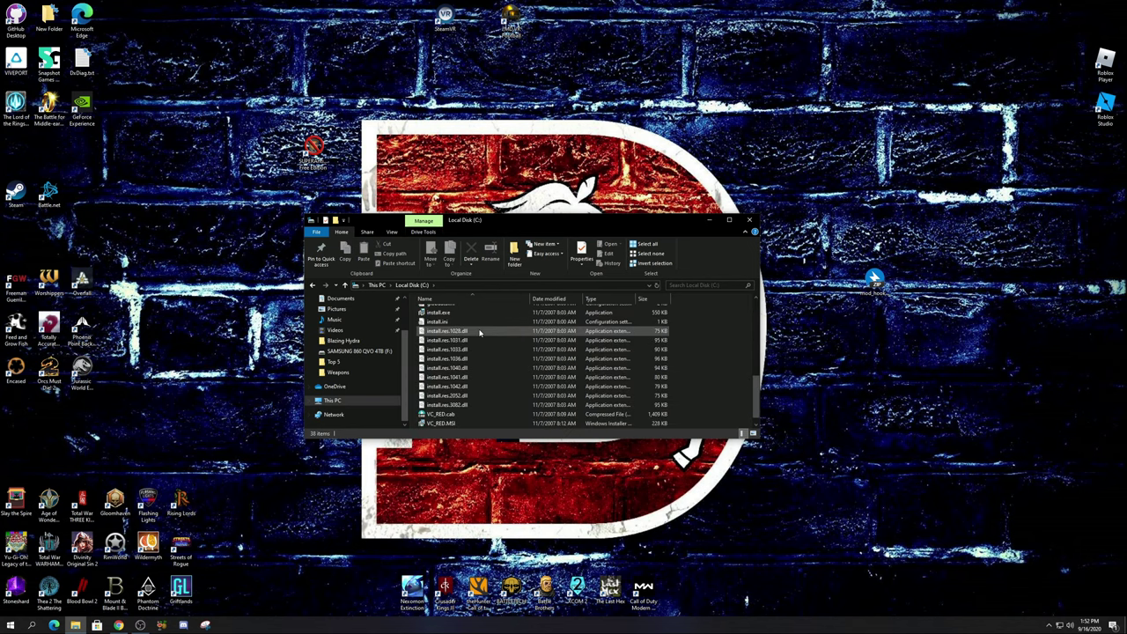
{"action": "left_click_drag", "start_coordinate": [755, 407], "coordinate": [757, 330]}
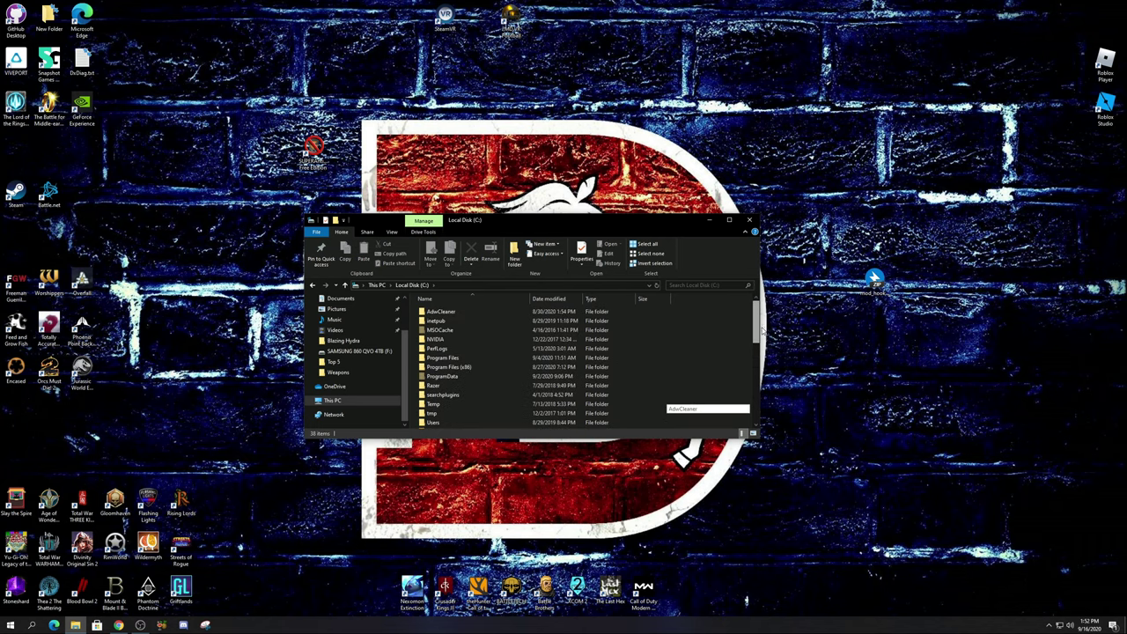
{"action": "double_click", "coordinate": [459, 368]}
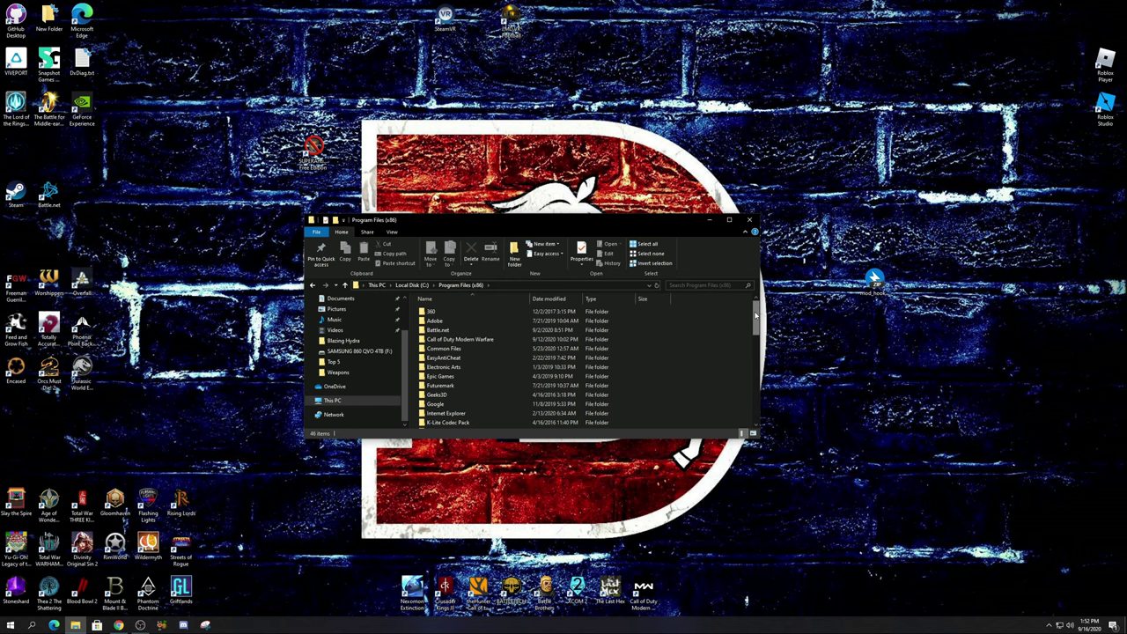
Open Steam > steamapps > common > Battle Brothers > data
{"action": "left_click_drag", "start_coordinate": [755, 315], "coordinate": [749, 368]}
{"action": "scroll", "coordinate": [444, 368], "scroll_direction": "down", "scroll_amount": 2}
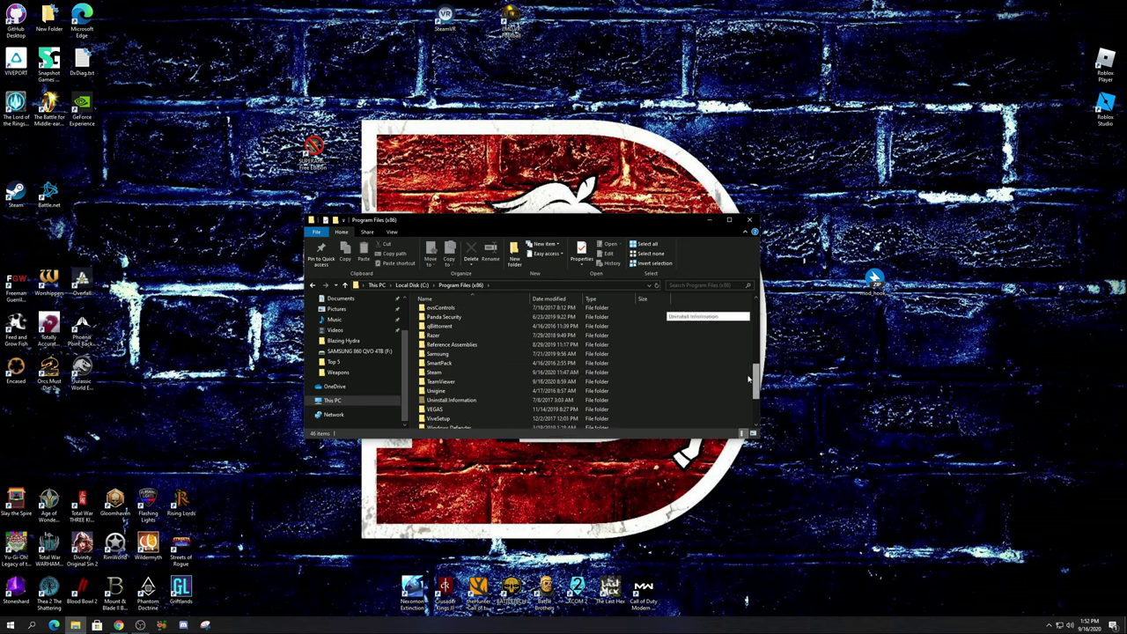
{"action": "double_click", "coordinate": [435, 375]}
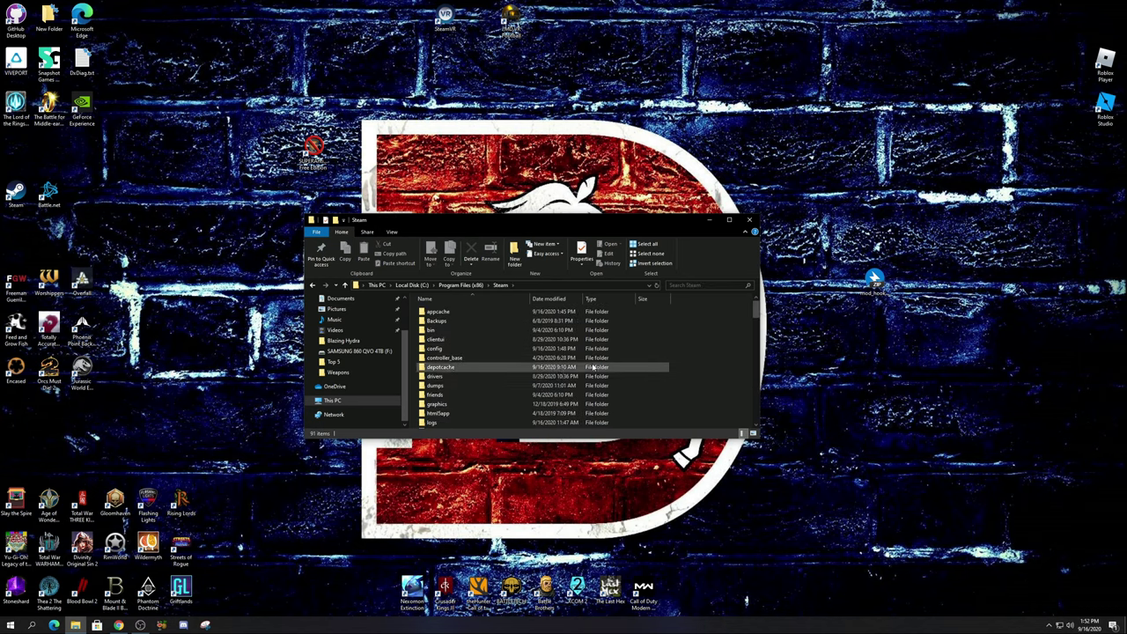
{"action": "left_click_drag", "start_coordinate": [755, 318], "coordinate": [757, 336]}
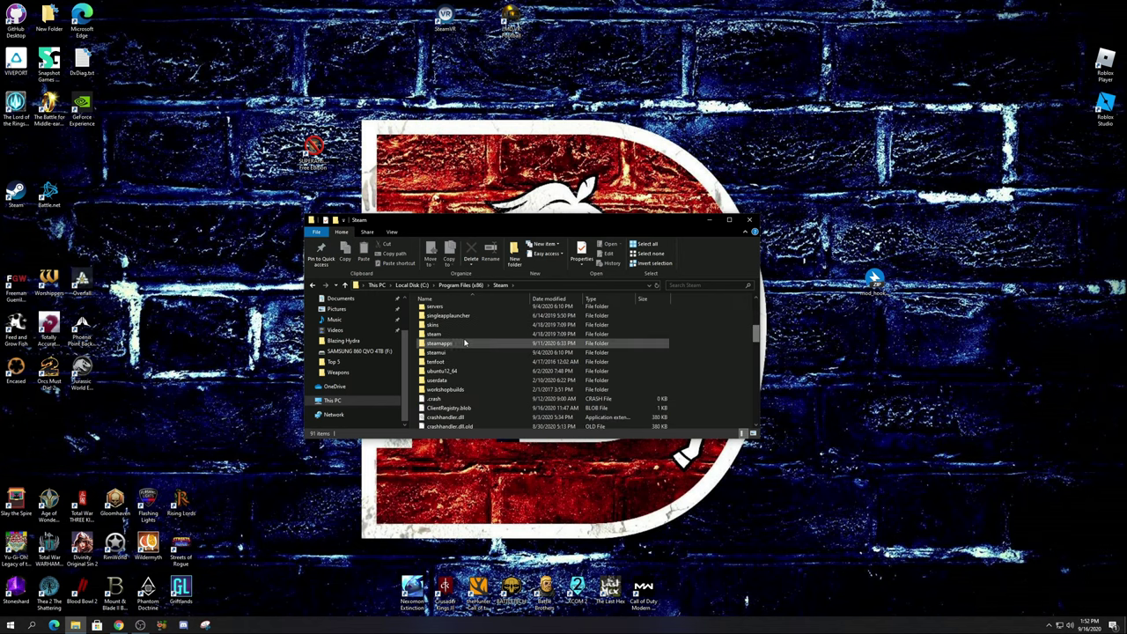
{"action": "left_click", "coordinate": [447, 344]}
{"action": "double_click", "coordinate": [447, 344]}
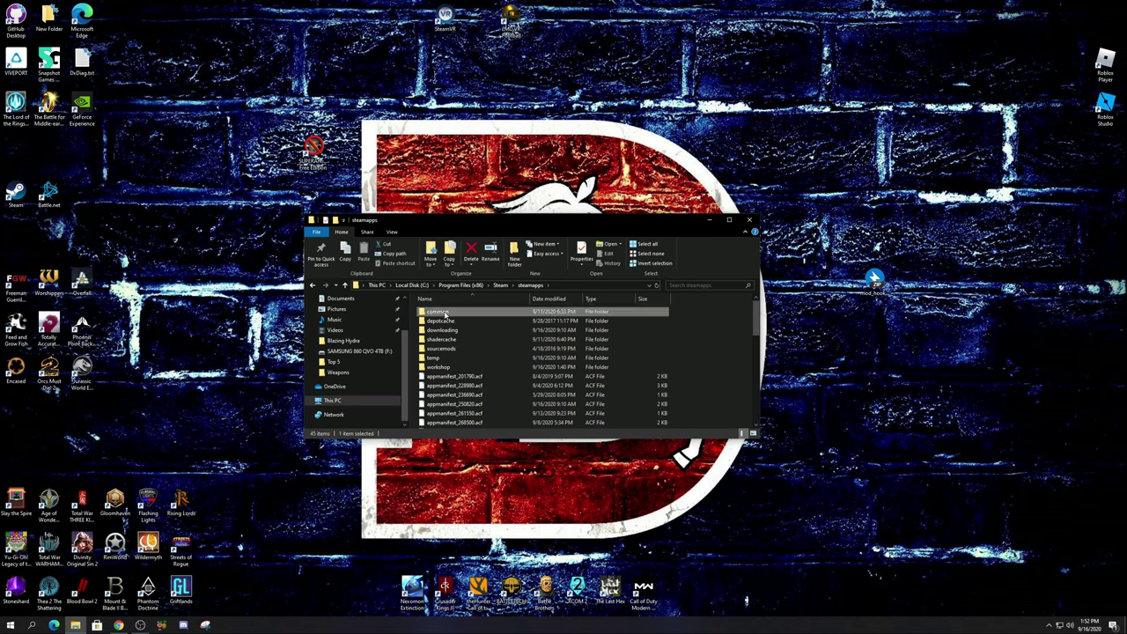
{"action": "double_click", "coordinate": [446, 313]}
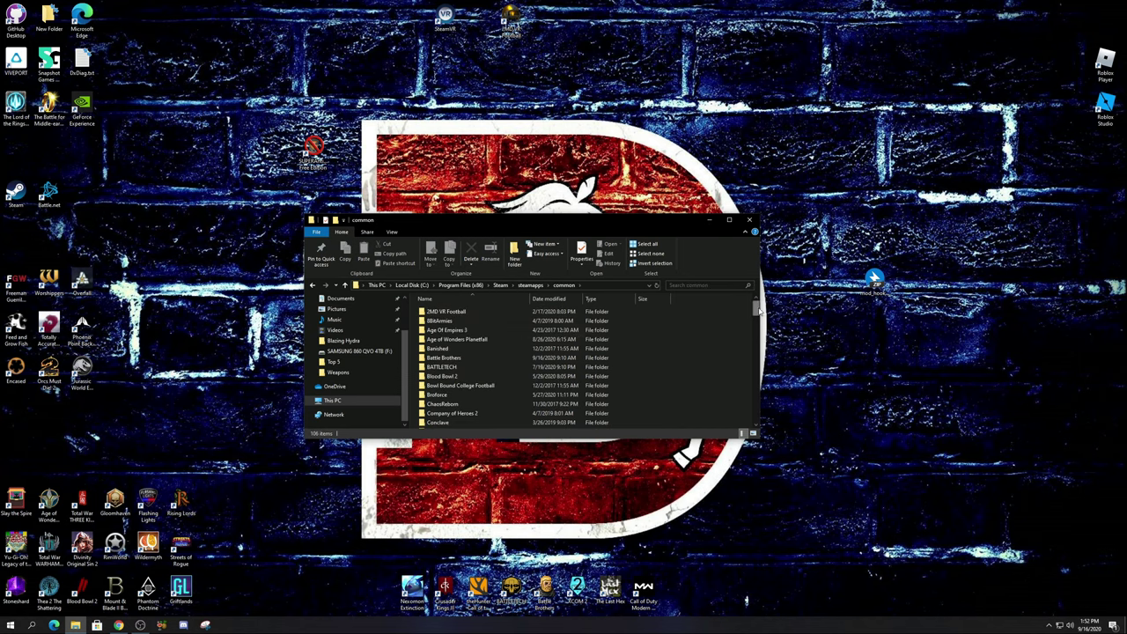
{"action": "scroll", "coordinate": [759, 310], "scroll_direction": "down", "scroll_amount": 1}
{"action": "left_click", "coordinate": [447, 328]}
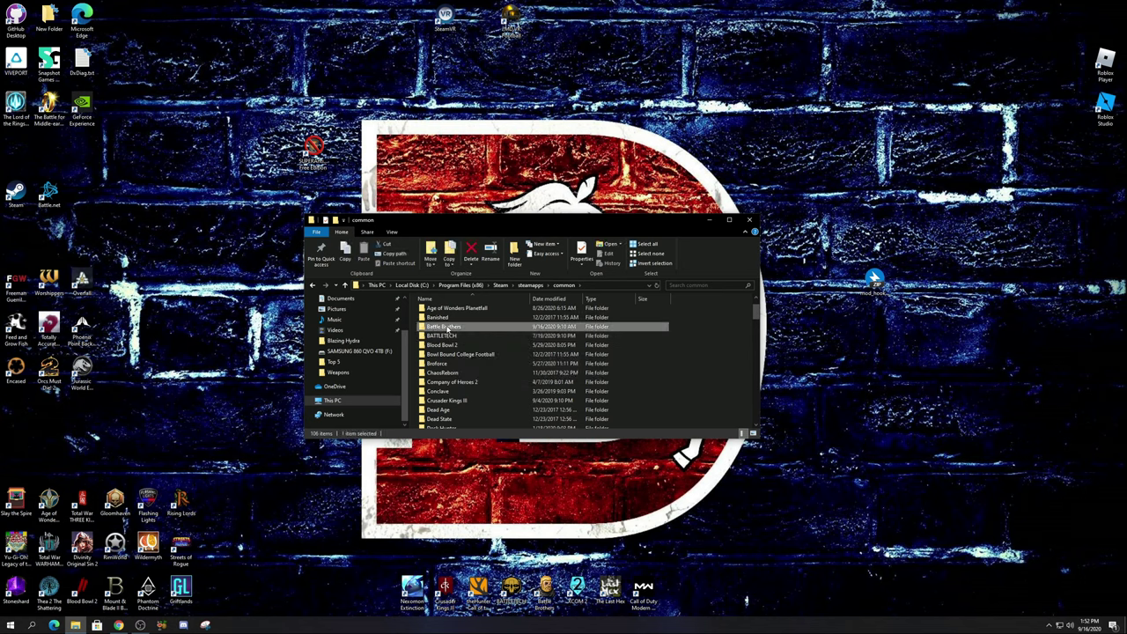
{"action": "double_click", "coordinate": [448, 328]}
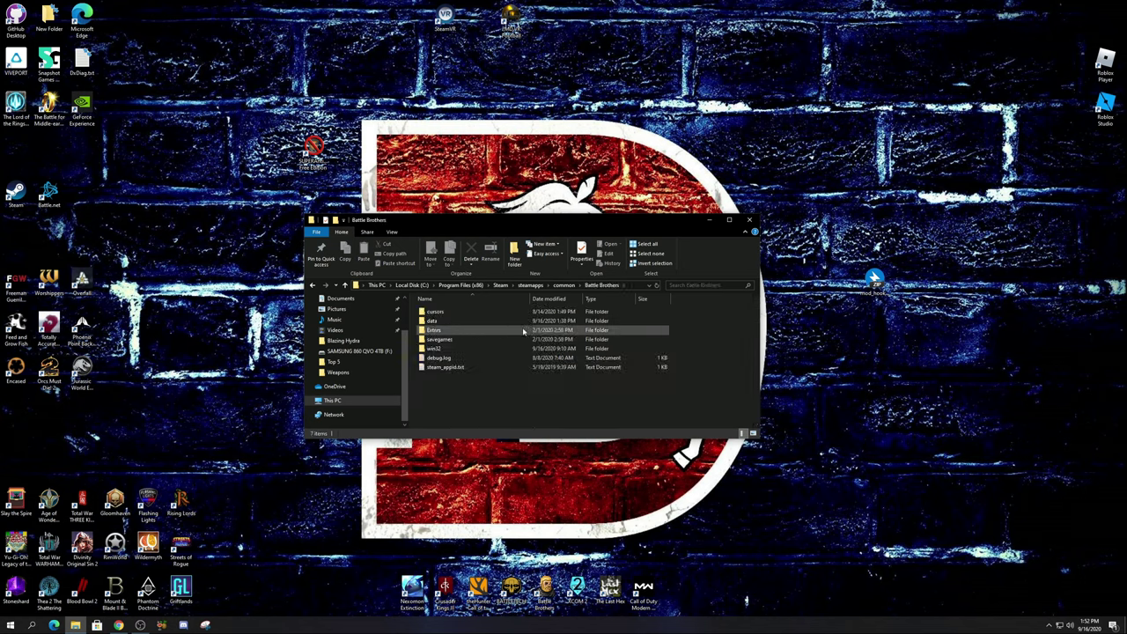
{"action": "double_click", "coordinate": [434, 323]}
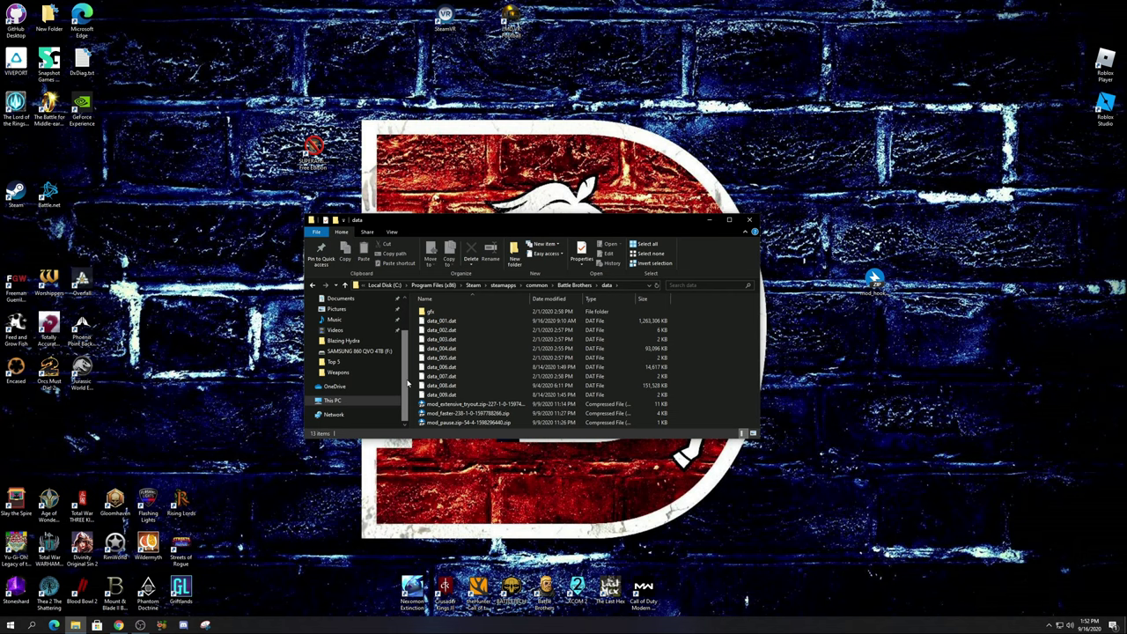
{"action": "scroll", "coordinate": [407, 383], "scroll_direction": "up", "scroll_amount": 2}
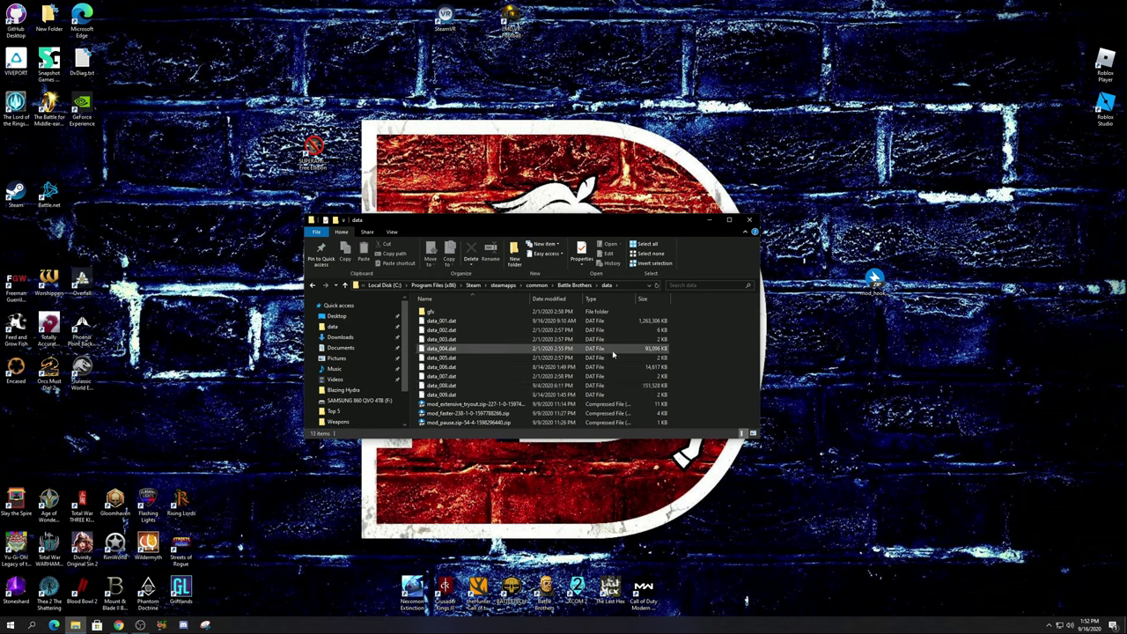
{"action": "scroll", "coordinate": [324, 367], "scroll_direction": "down", "scroll_amount": 1}
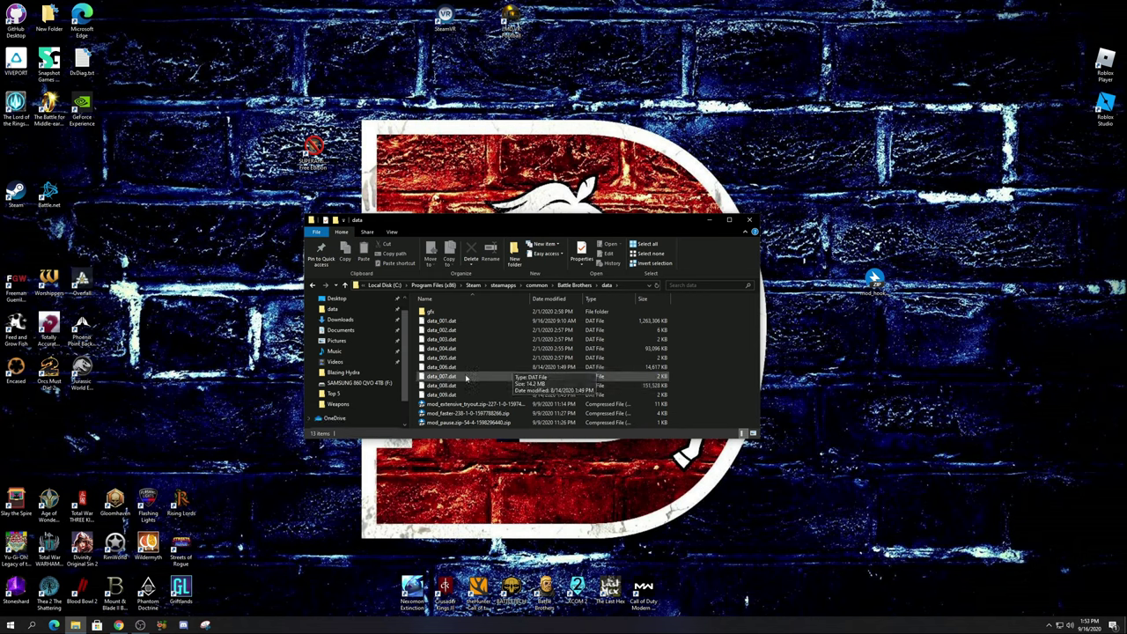
{"action": "scroll", "coordinate": [389, 332], "scroll_direction": "up", "scroll_amount": 2}
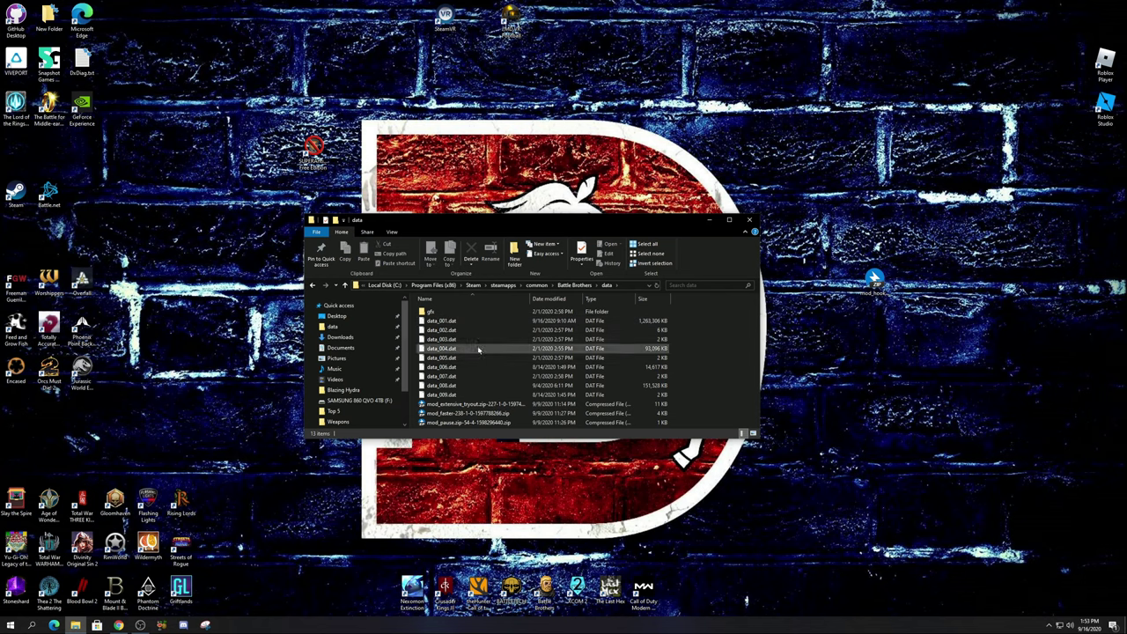
{"action": "scroll", "coordinate": [380, 382], "scroll_direction": "down", "scroll_amount": 1}
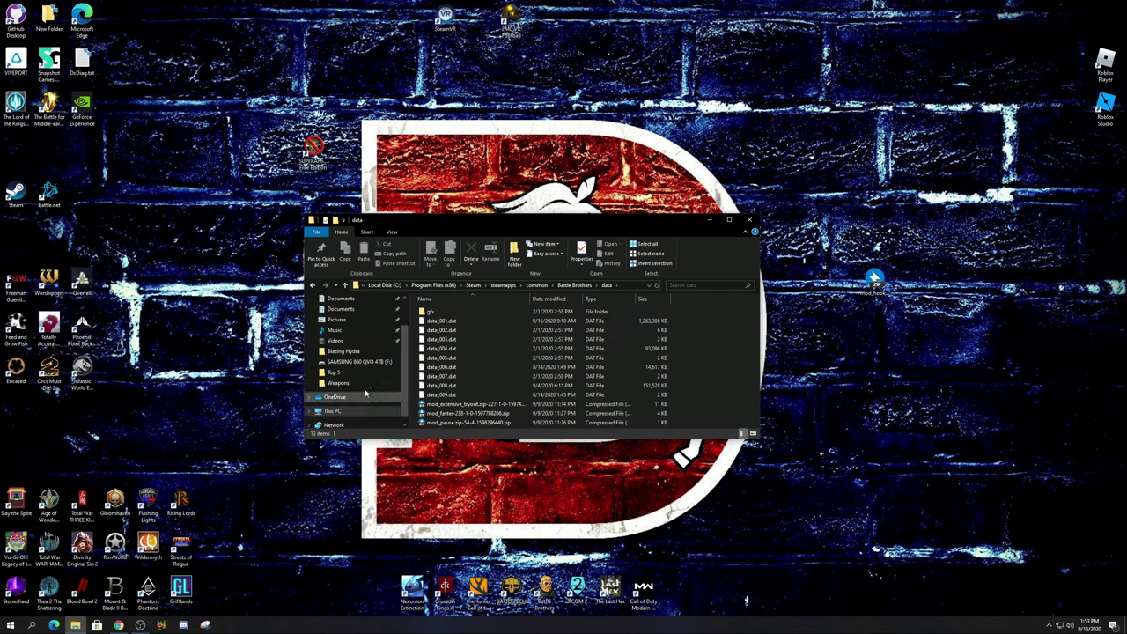
{"action": "scroll", "coordinate": [365, 393], "scroll_direction": "up", "scroll_amount": 1}
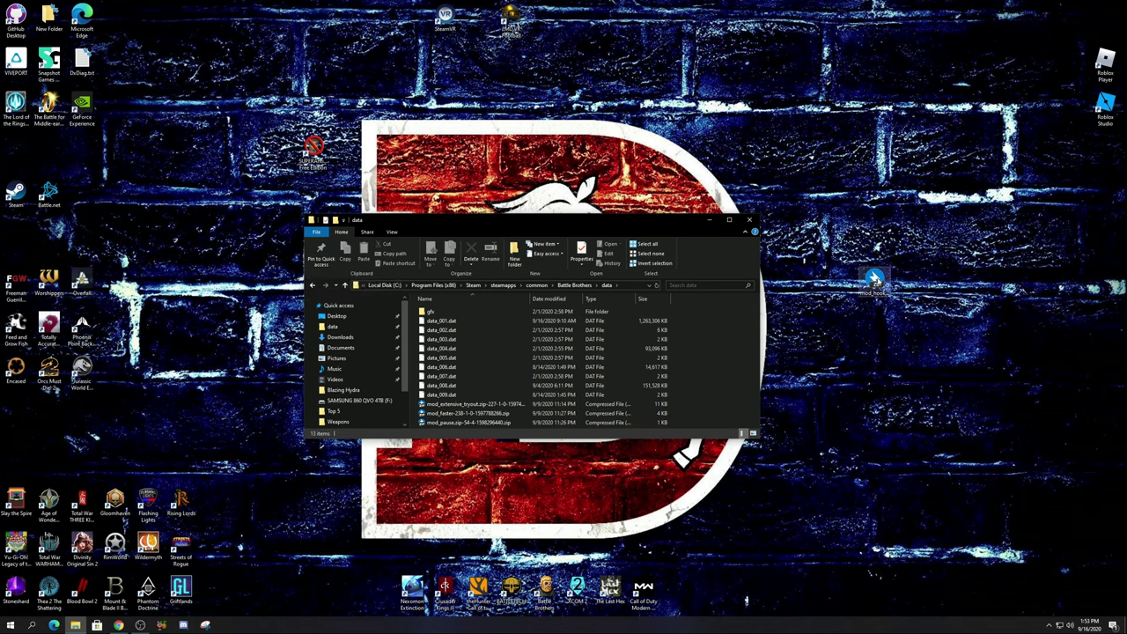
Drag the mod_hooks zip from the desktop into the Battle Brothers data folder
{"action": "left_click_drag", "start_coordinate": [876, 280], "coordinate": [691, 402]}
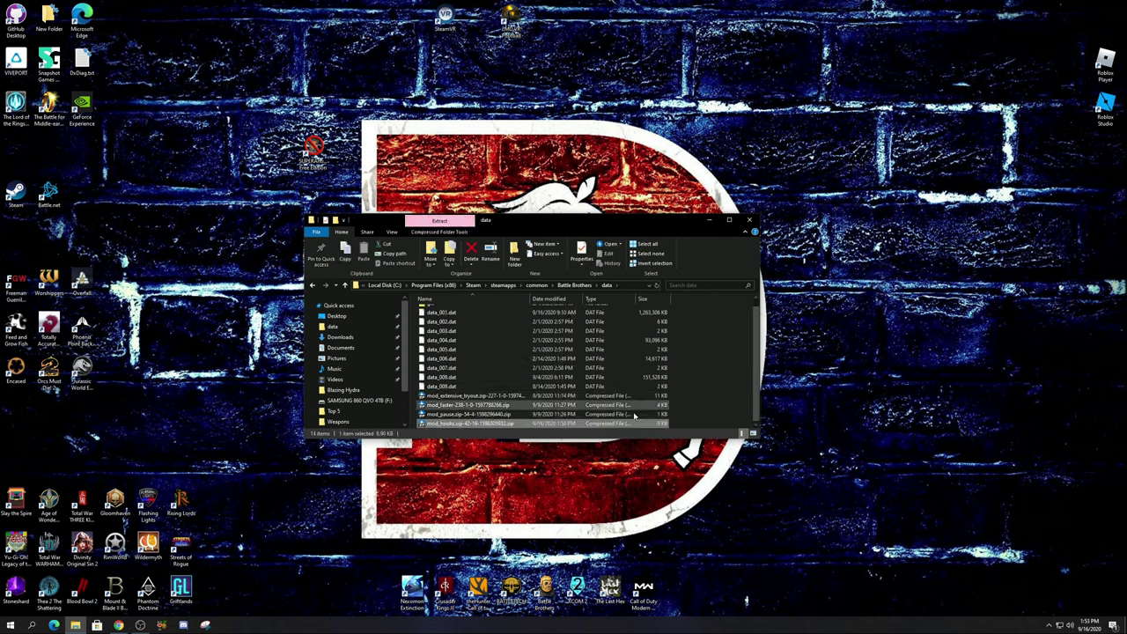
{"action": "left_click", "coordinate": [708, 396]}
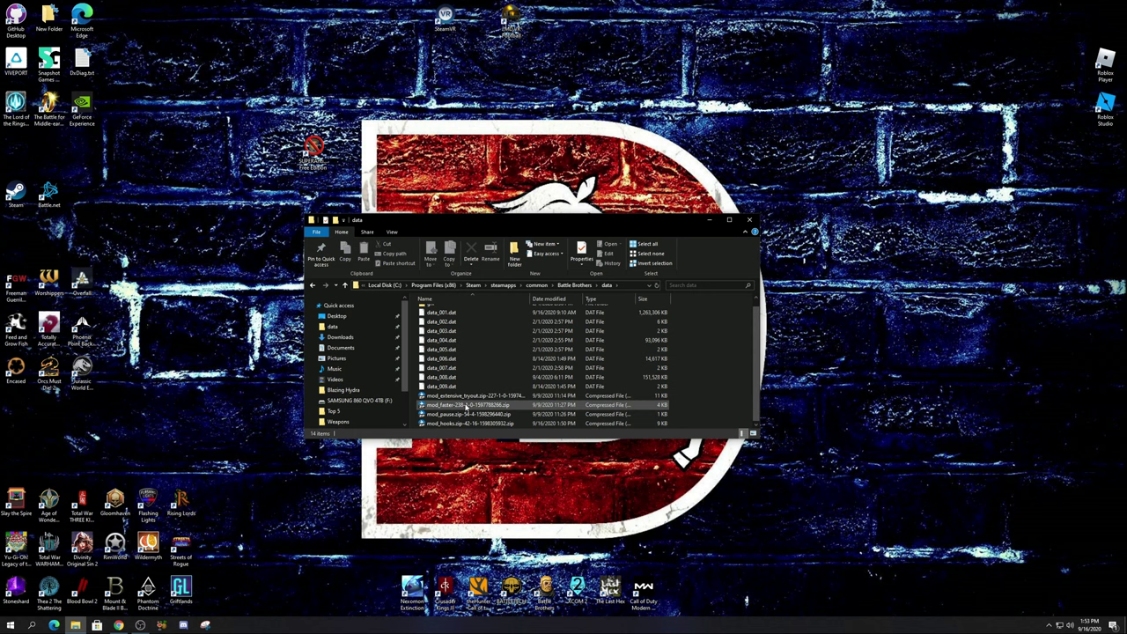
Restore the Battle Brothers data folder window, then close it
{"action": "left_click", "coordinate": [710, 220]}
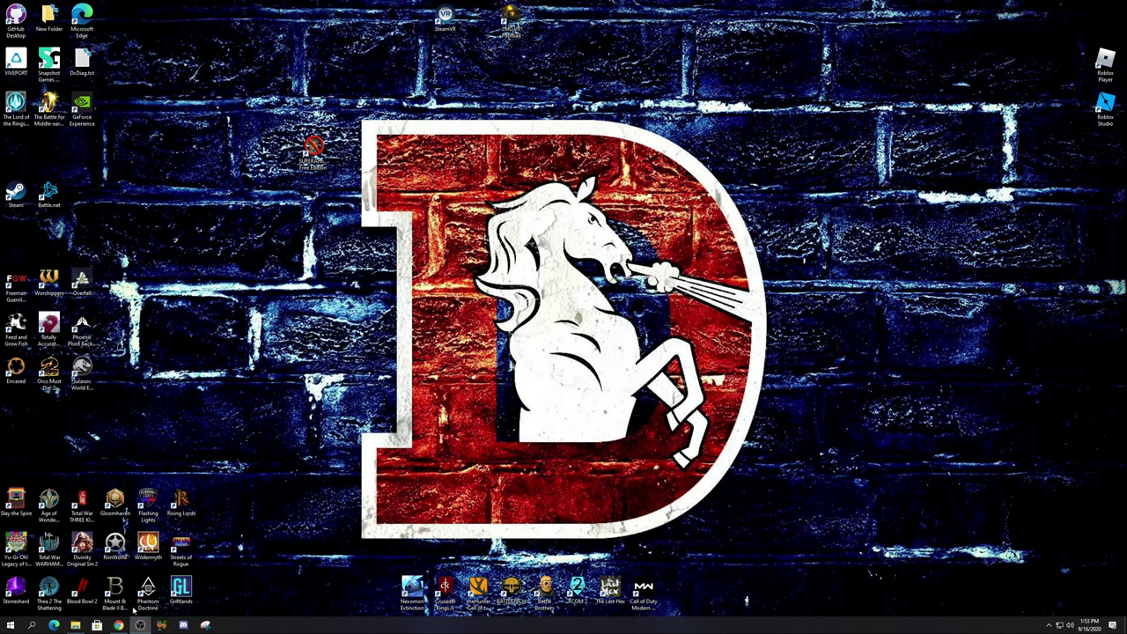
{"action": "left_click", "coordinate": [76, 625]}
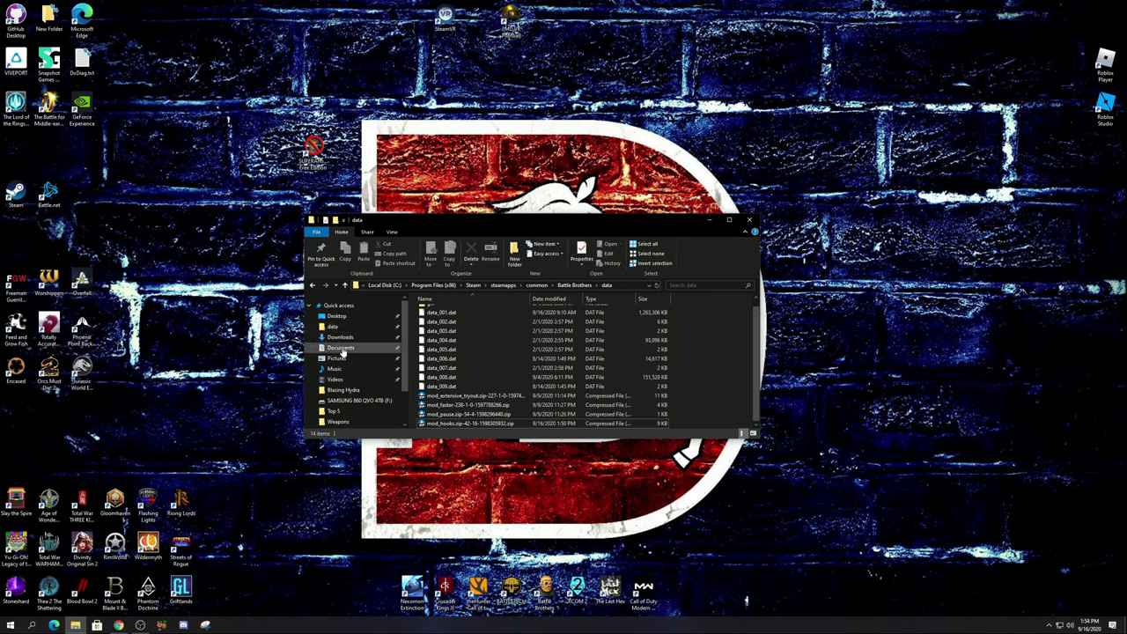
{"action": "scroll", "coordinate": [479, 383], "scroll_direction": "up", "scroll_amount": 1}
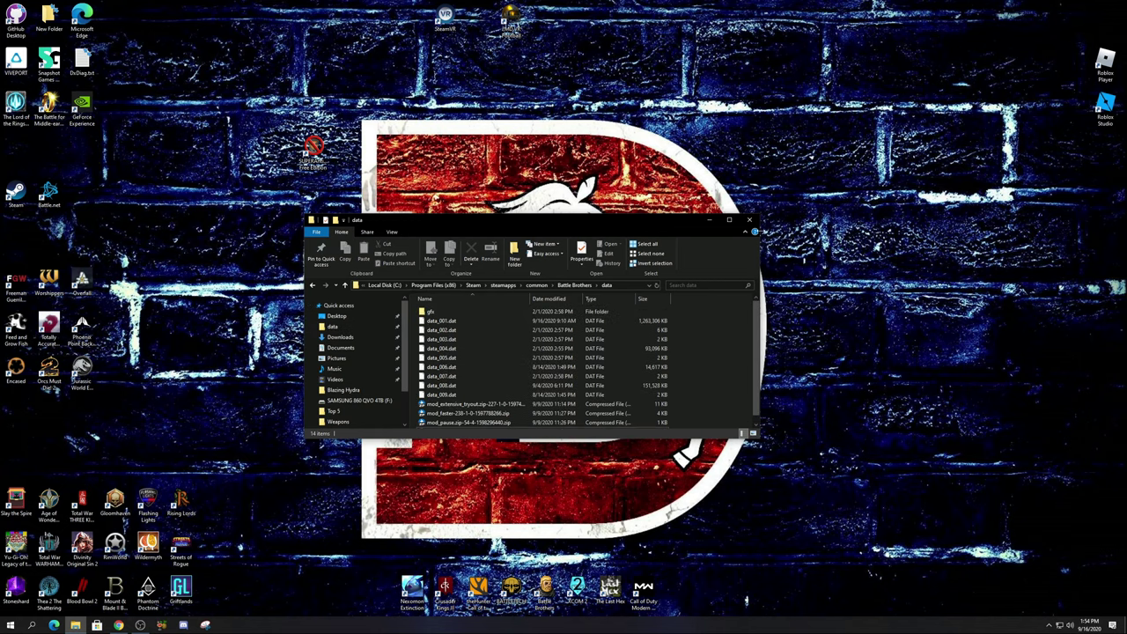
{"action": "left_click", "coordinate": [749, 219]}
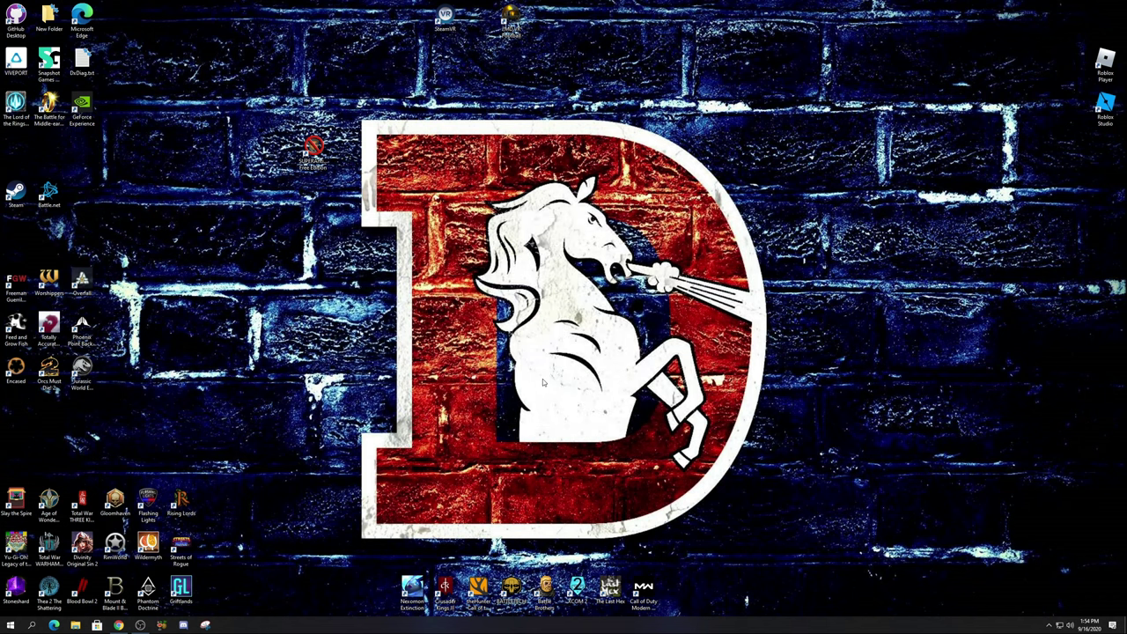